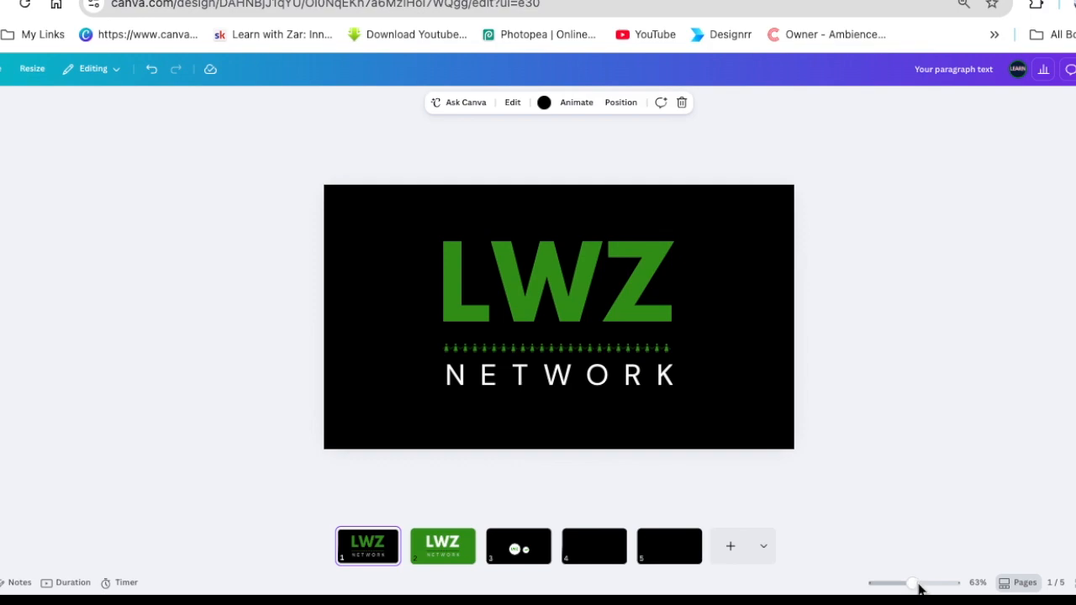
Step: Examine the finished LWZ Network logo on the black and green pages and the round versions on page 3
drag(915, 583, 941, 583)
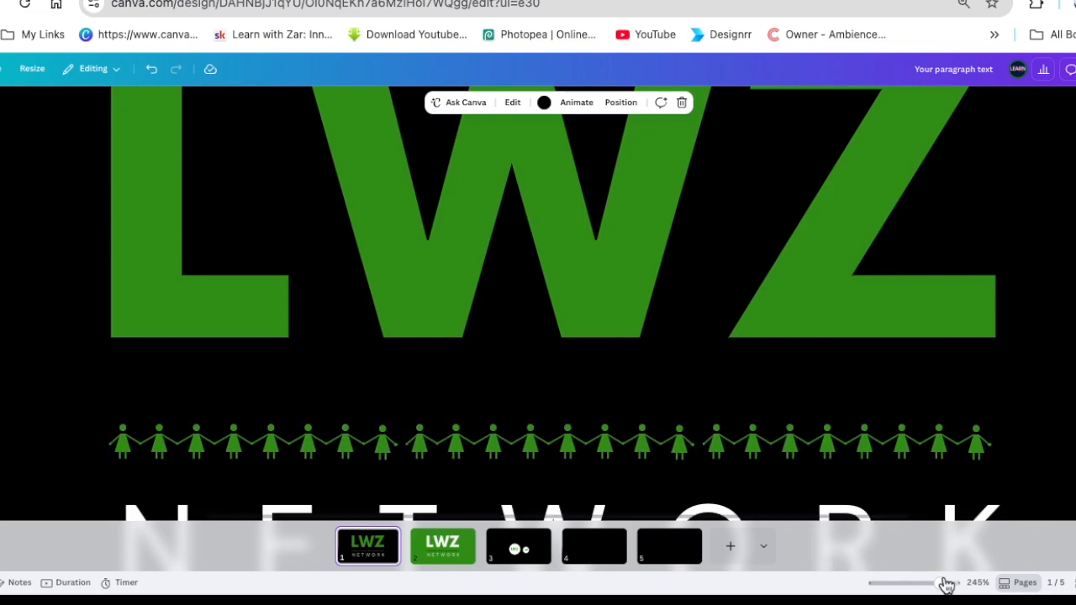
drag(943, 583, 928, 582)
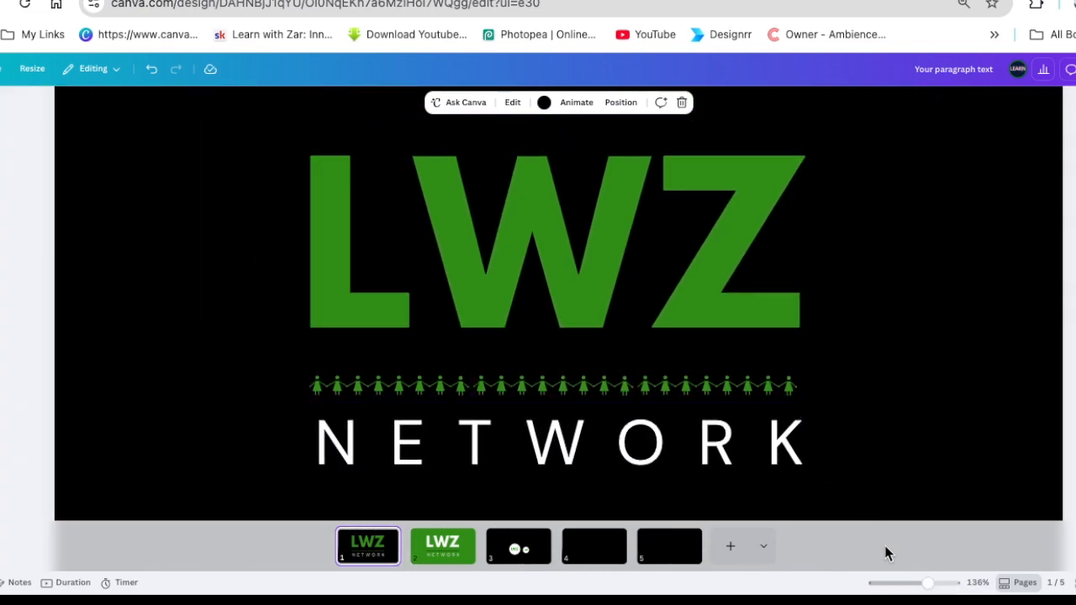
drag(928, 584, 915, 582)
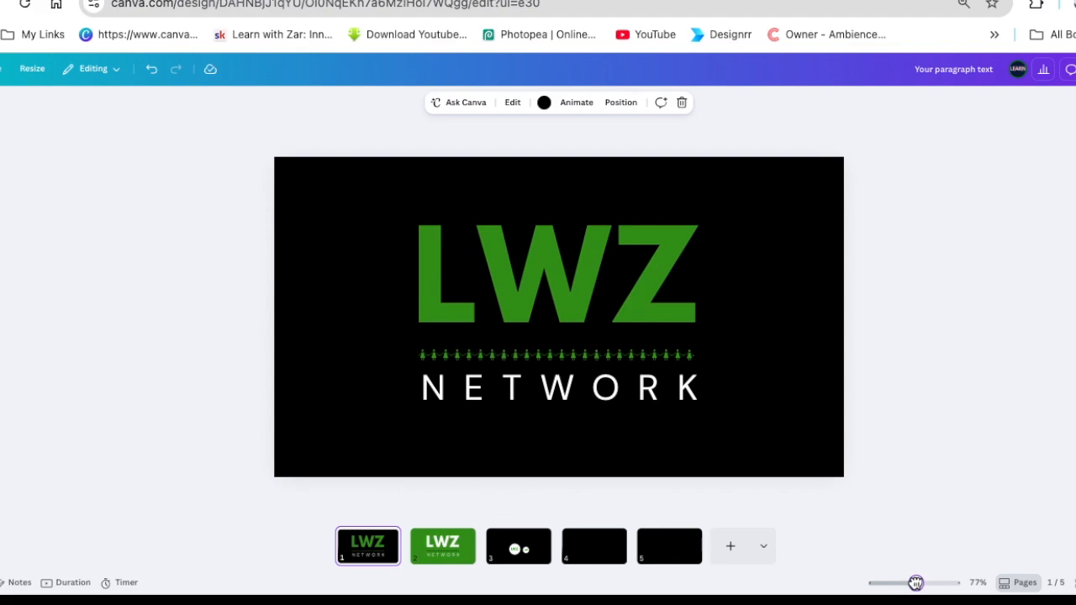
click(529, 557)
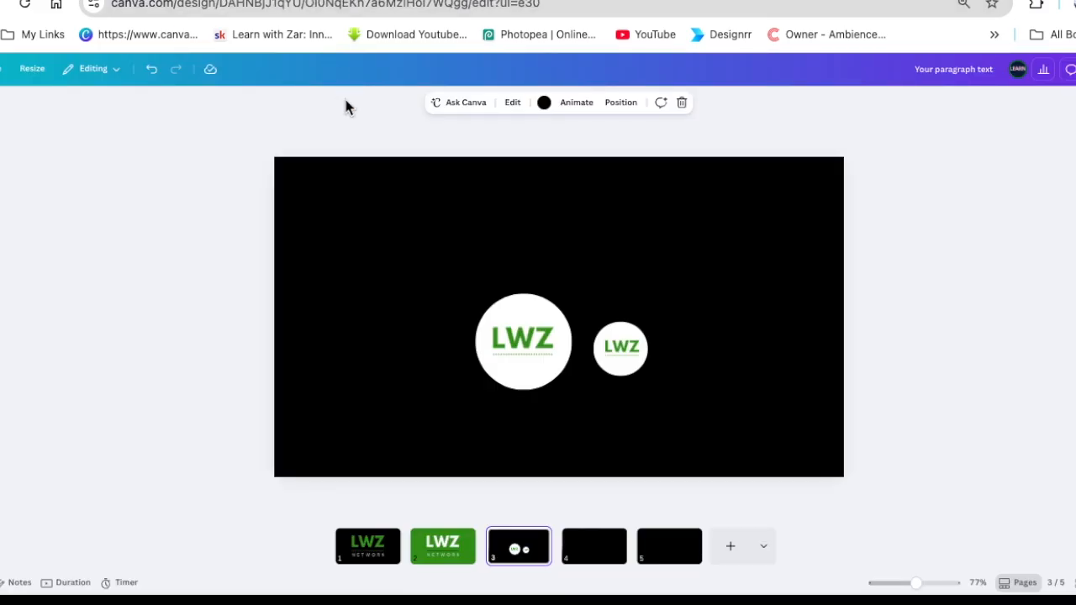
click(453, 546)
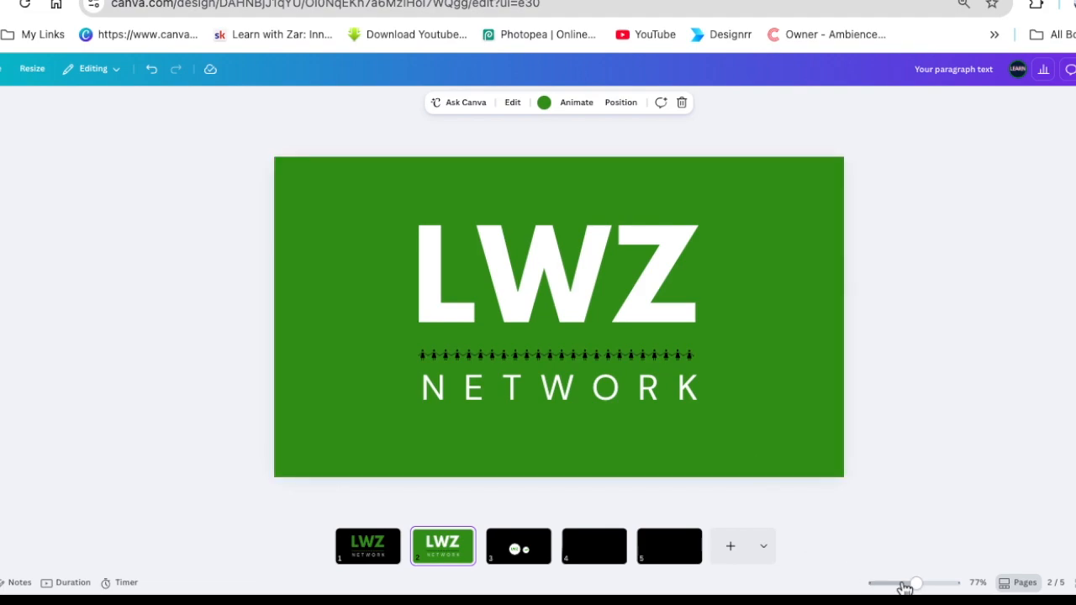
drag(919, 584, 923, 584)
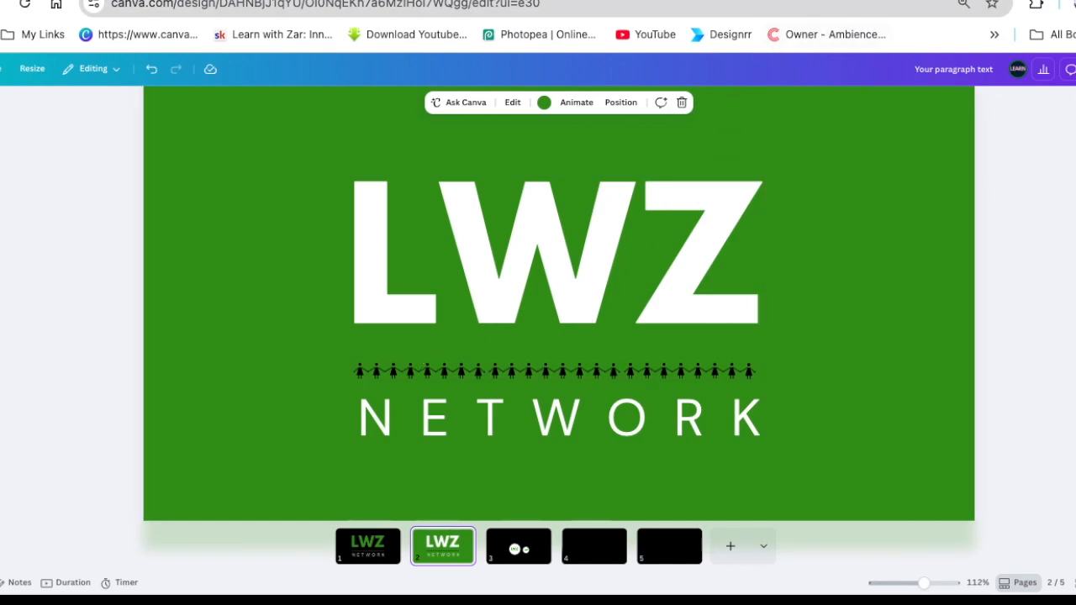
Step: Switch to the logo design trends 2026 article, dismiss the advert, read down to the warm organic logos section, and return to Canva
click(786, 0)
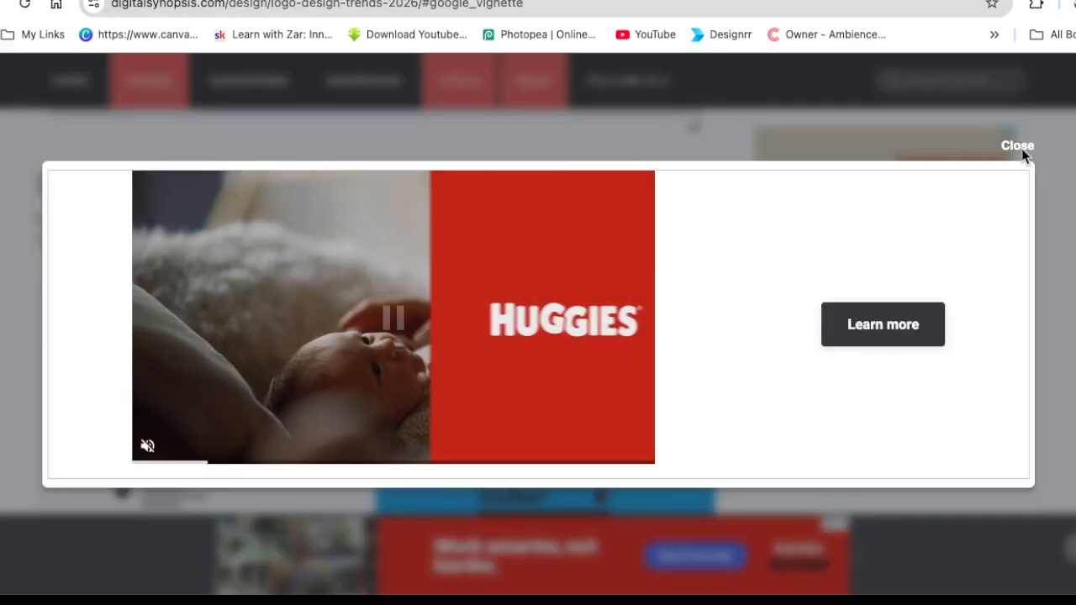
click(1020, 146)
scroll(720, 345, down, 5)
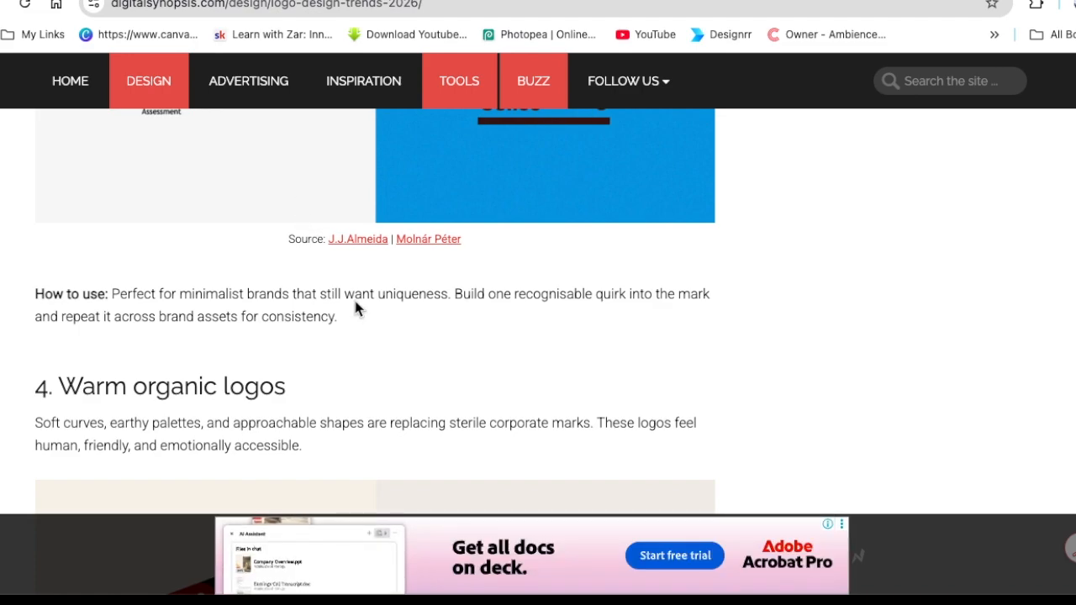
click(328, 2)
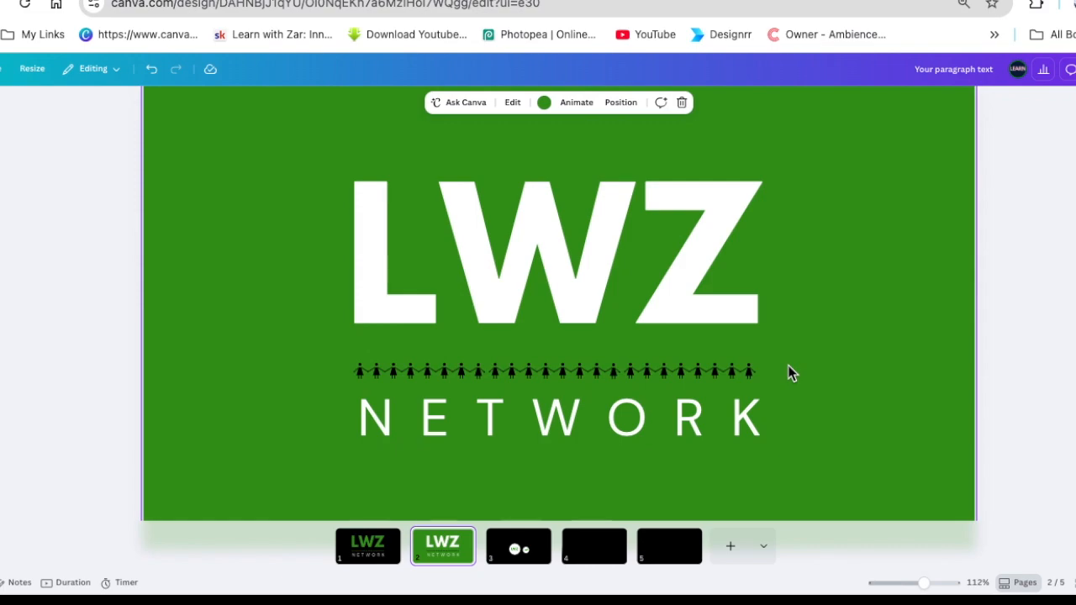
Step: Add a text box on the blank page 5 and set its font to League Spartan
click(652, 551)
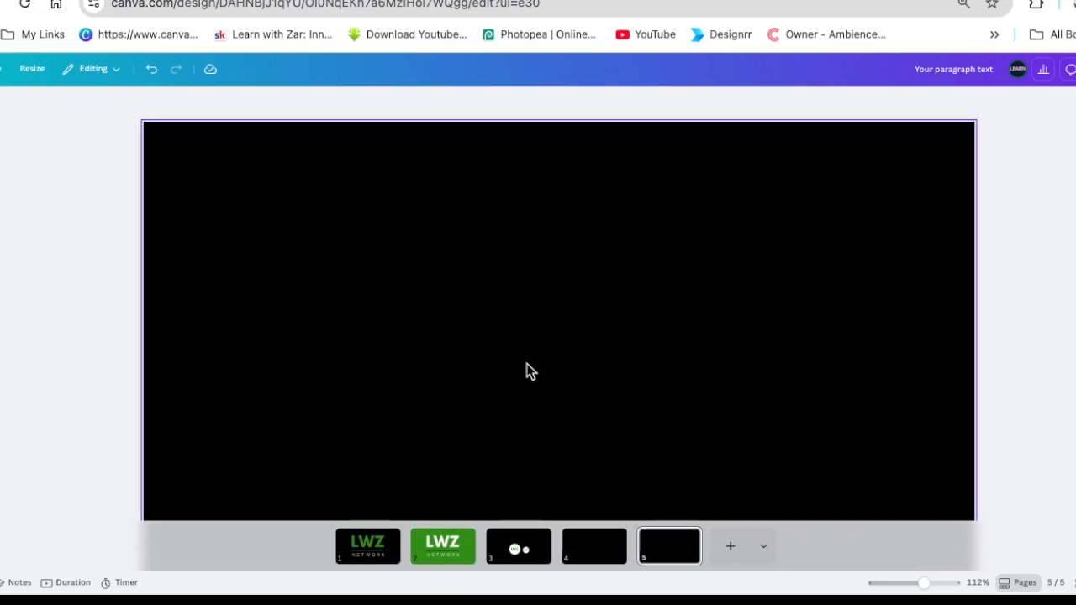
drag(922, 583, 915, 583)
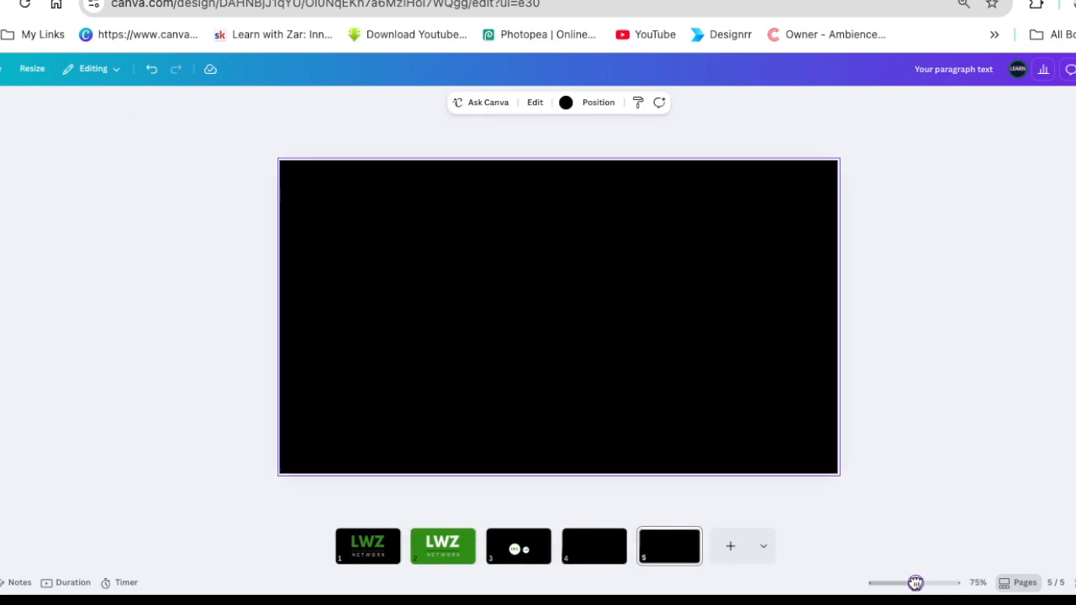
key(t)
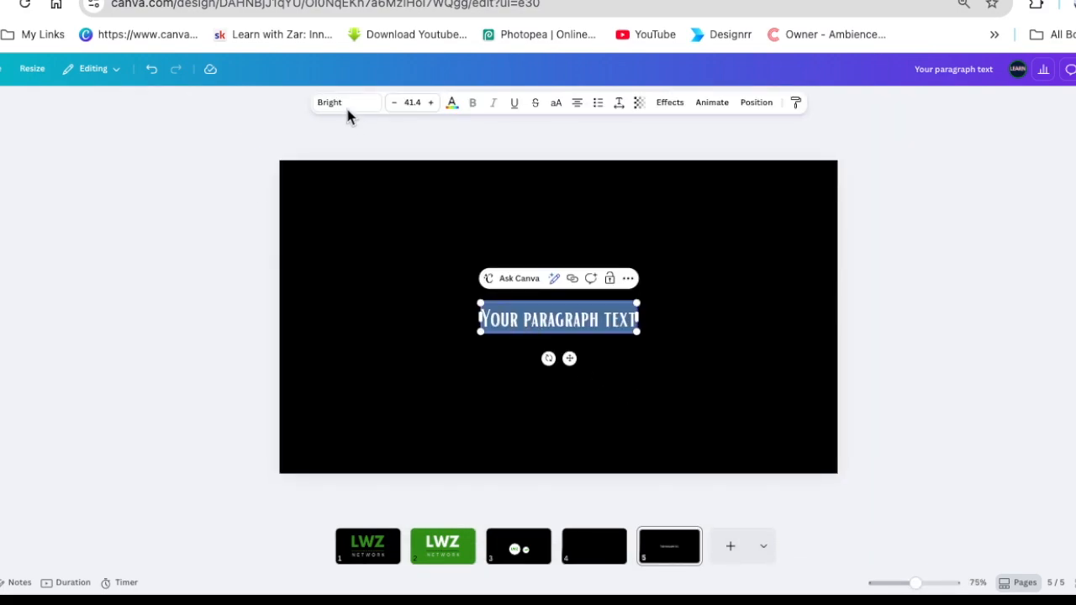
click(337, 106)
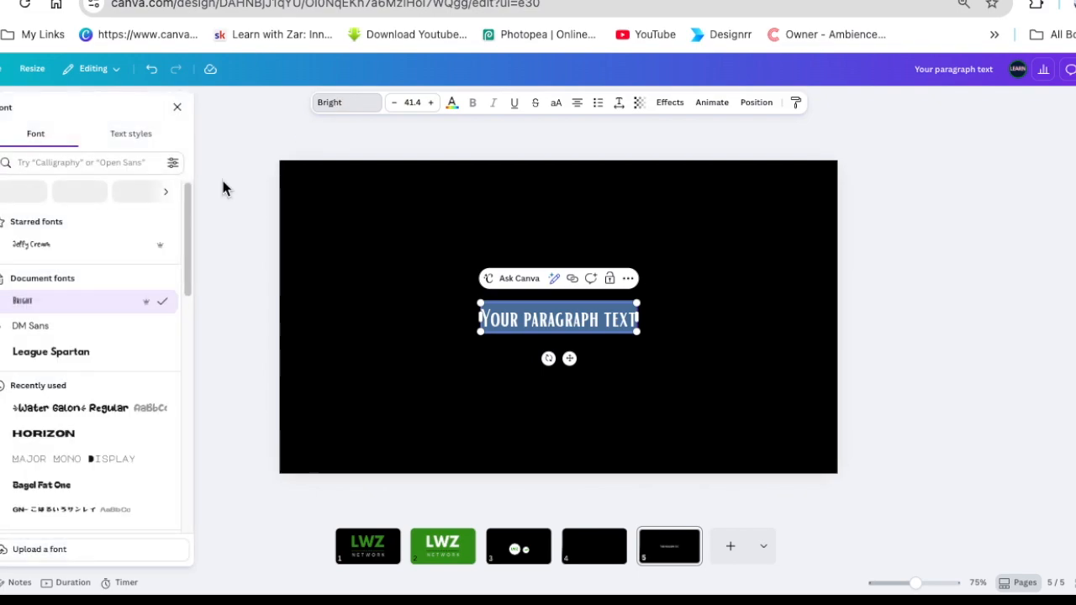
click(106, 362)
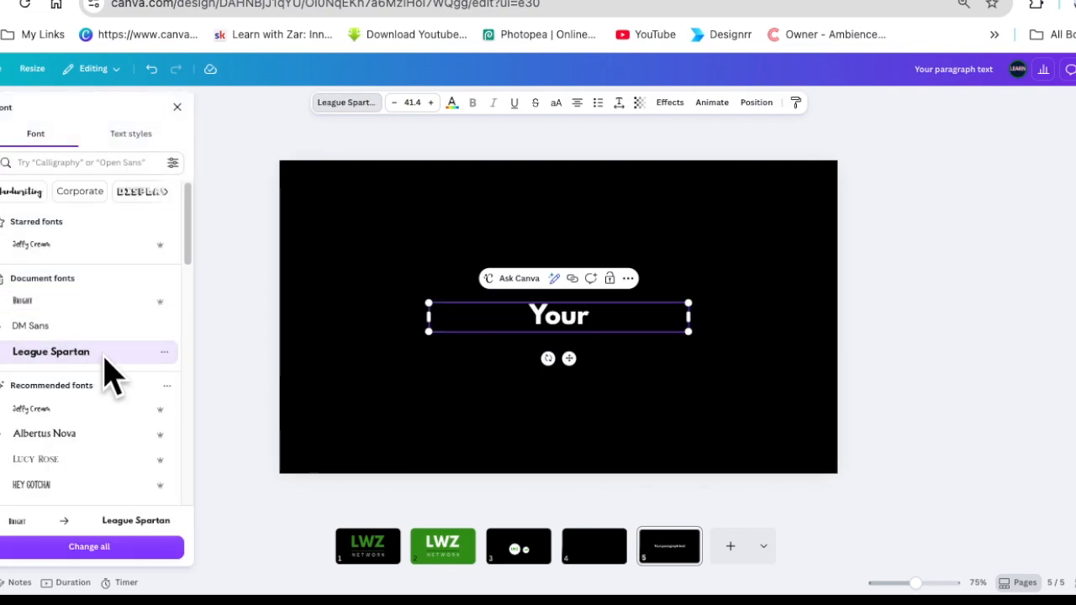
Step: Replace the placeholder text on page 5 with "LWZ"
click(648, 345)
click(616, 331)
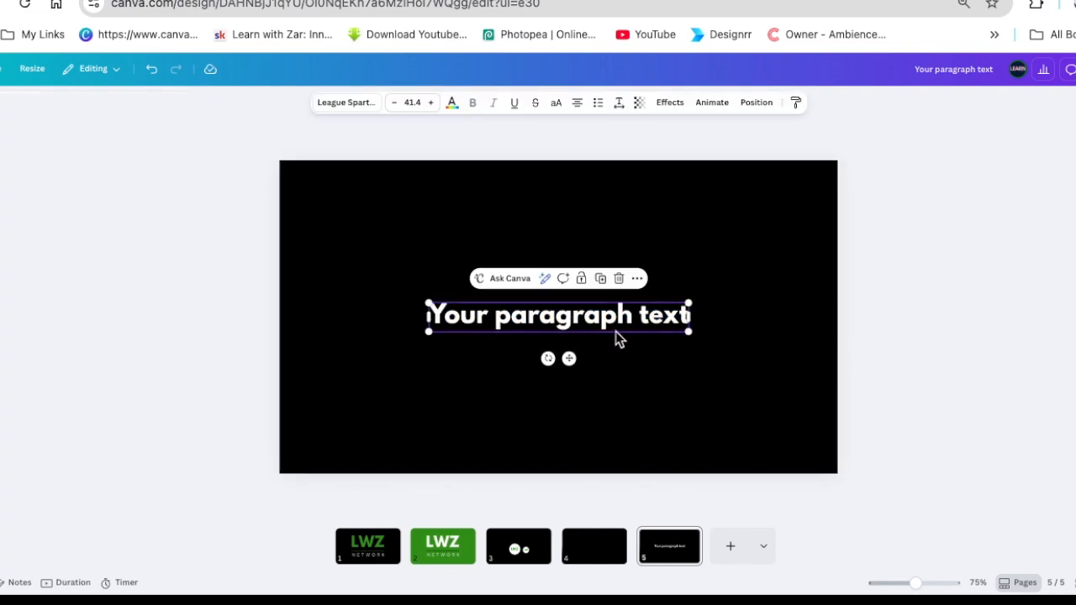
click(615, 331)
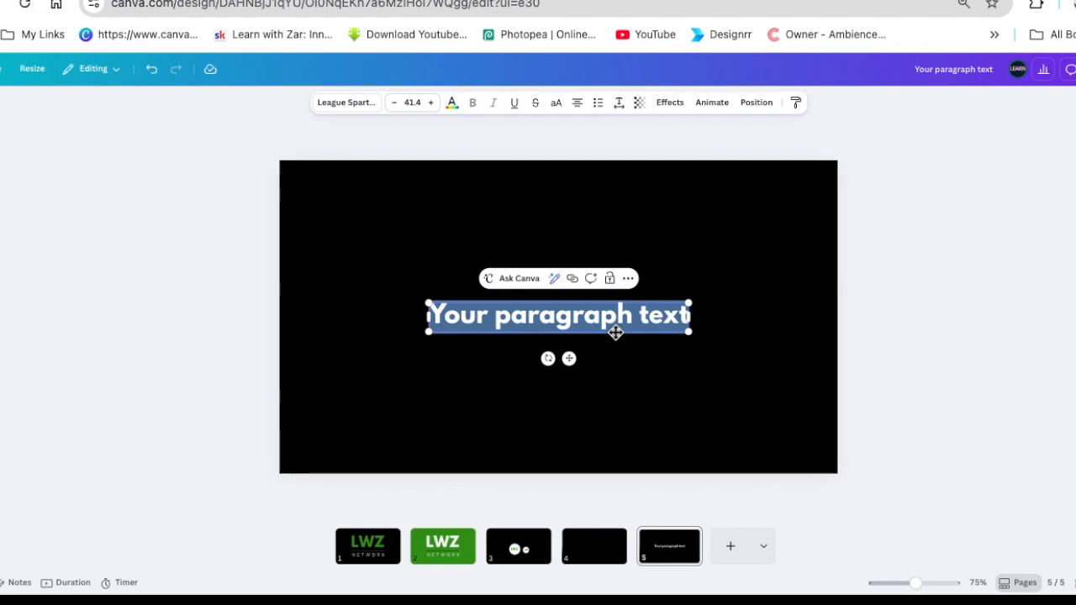
text(LWZ)
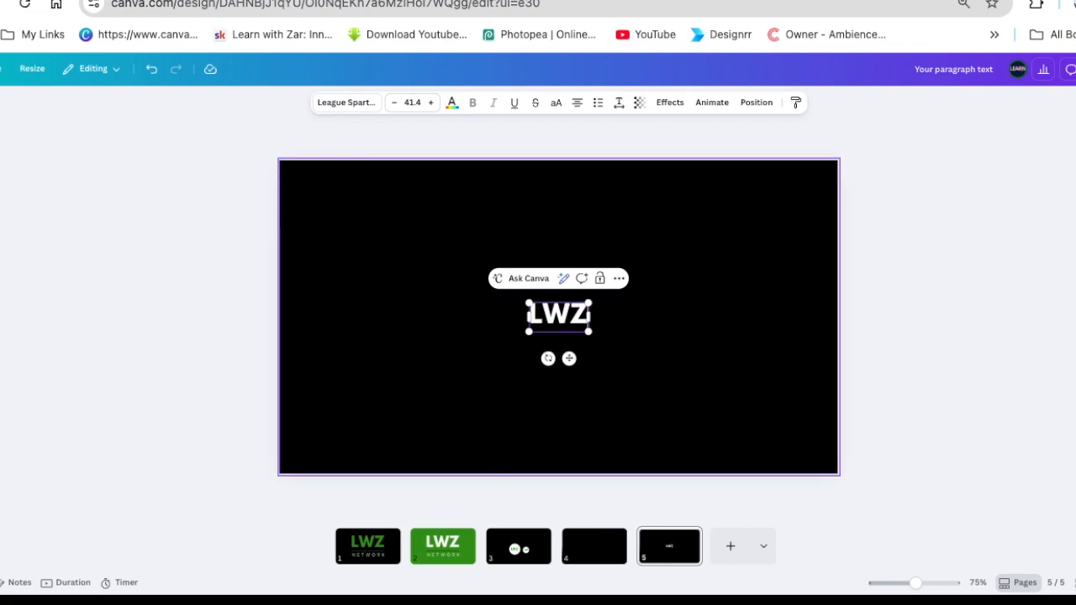
Step: Enlarge the LWZ text to about size 201 and centre it horizontally near the page's upper edge
drag(527, 332, 334, 391)
drag(480, 355, 561, 258)
drag(647, 295, 711, 327)
drag(638, 247, 624, 233)
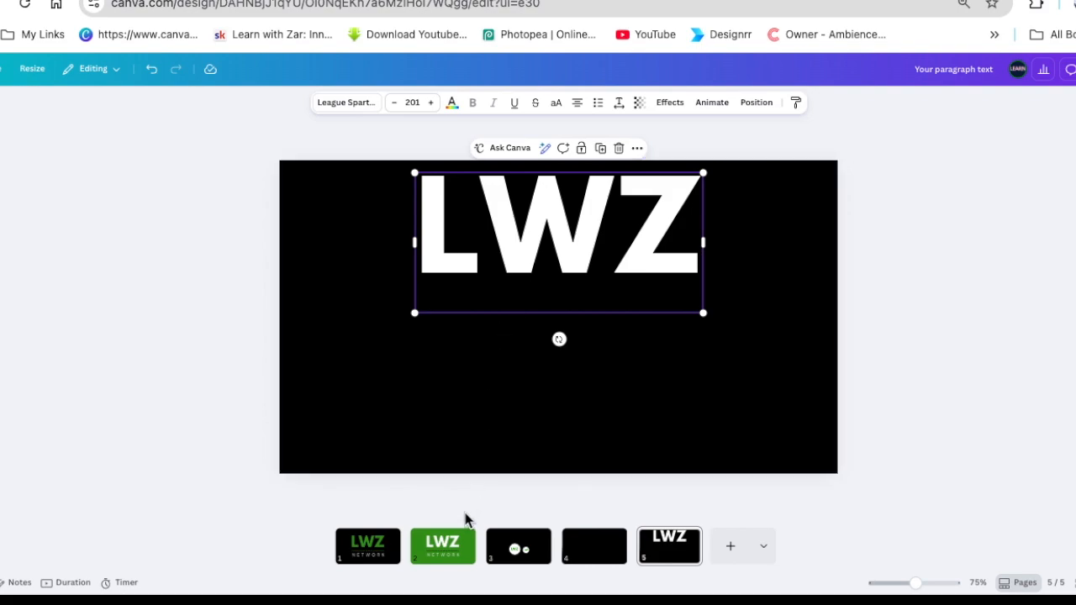
click(377, 272)
drag(496, 234, 497, 234)
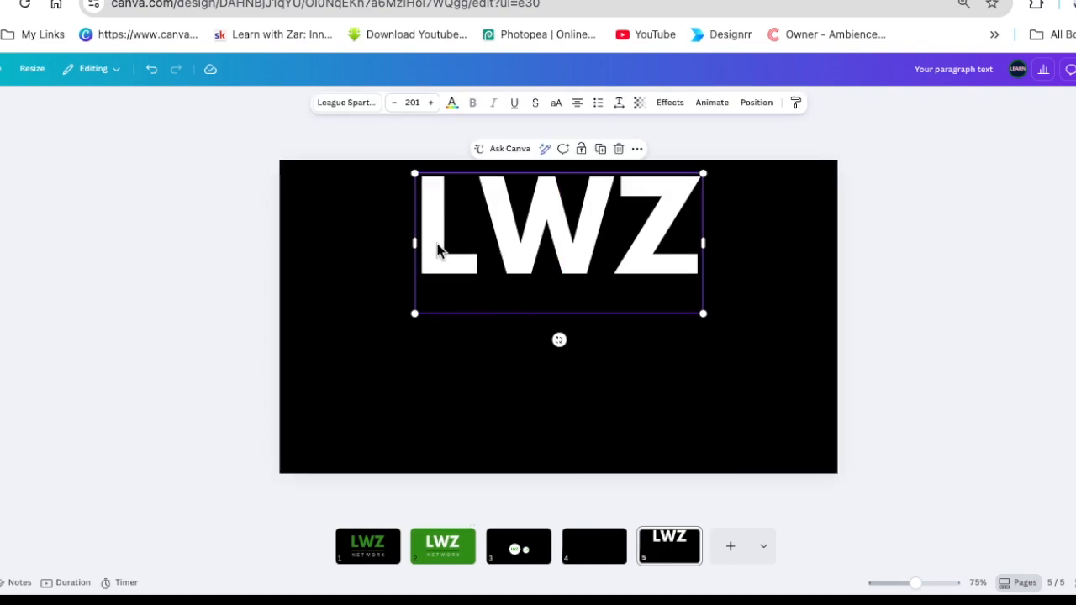
click(318, 235)
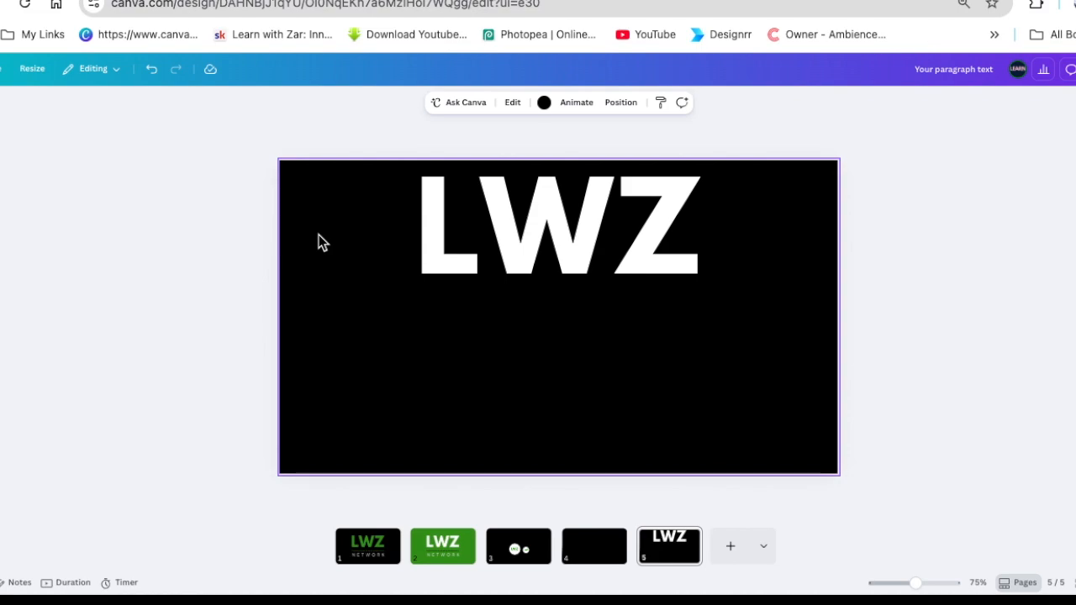
Step: Nudge the LWZ text slightly closer to the page's upper edge
click(513, 104)
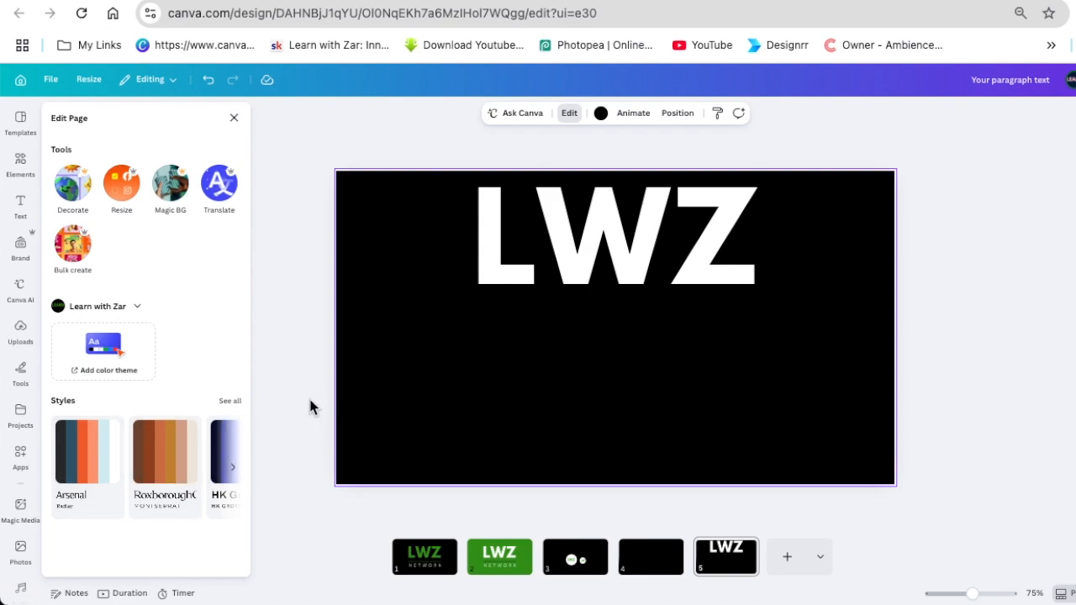
click(484, 391)
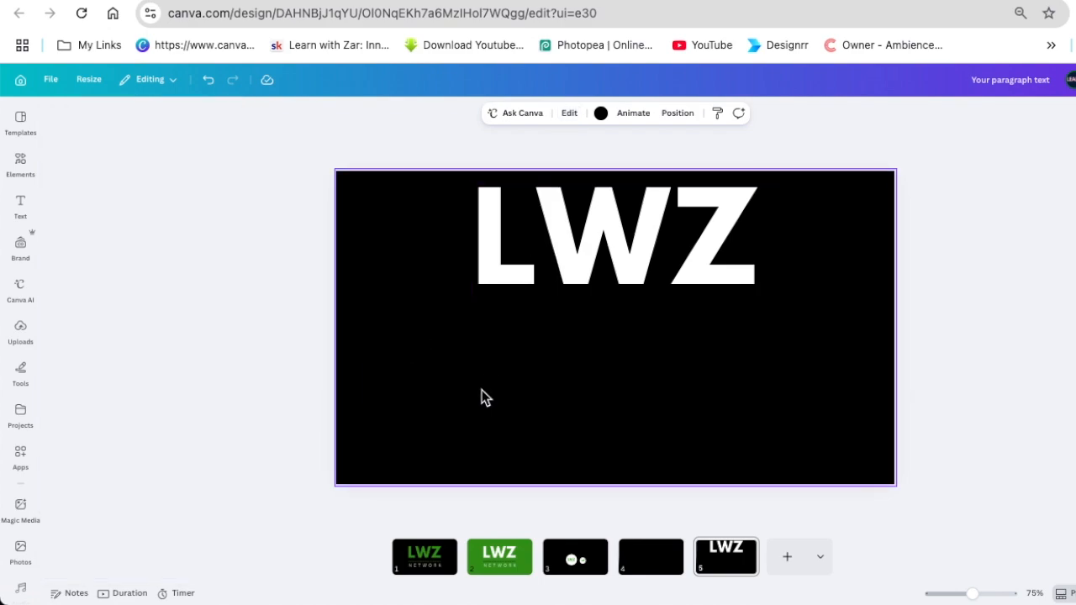
drag(576, 281, 575, 269)
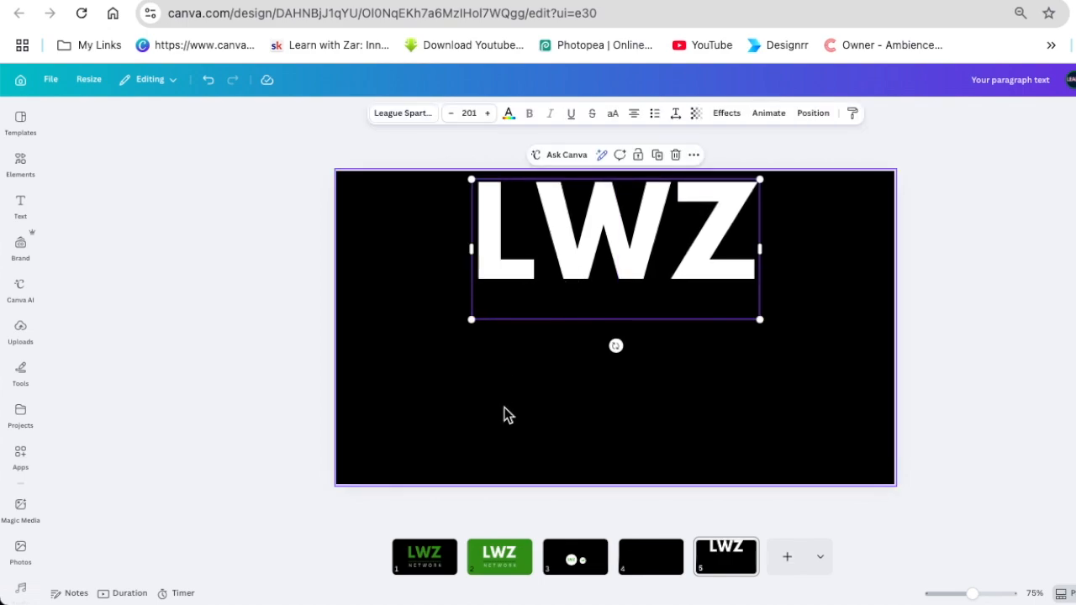
click(504, 414)
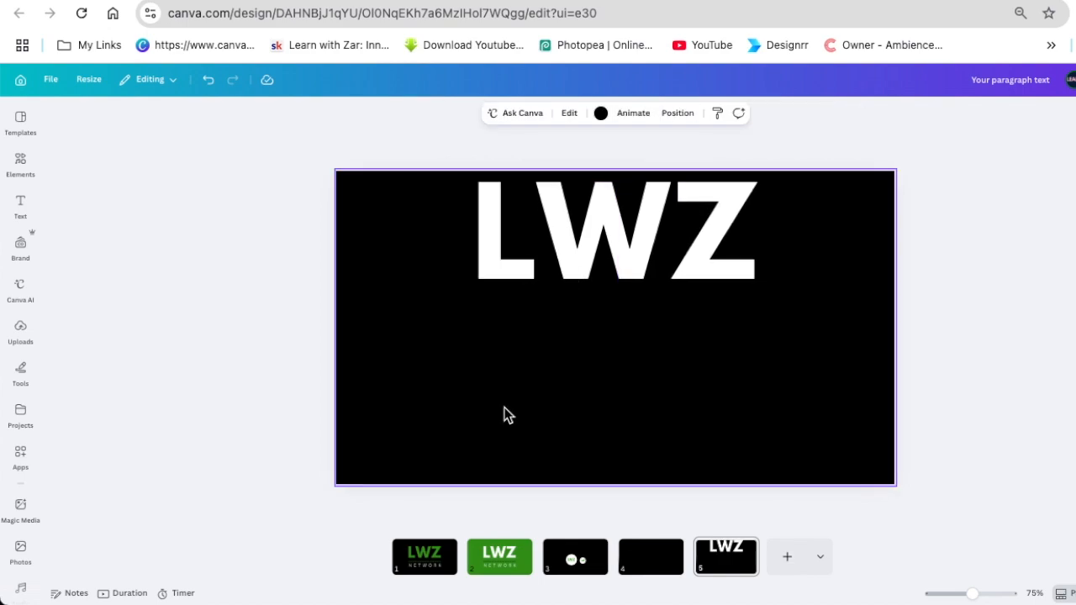
Step: Add a circle, shrink it to a small head-sized dot, and place it below and to the left of the LWZ text
click(20, 163)
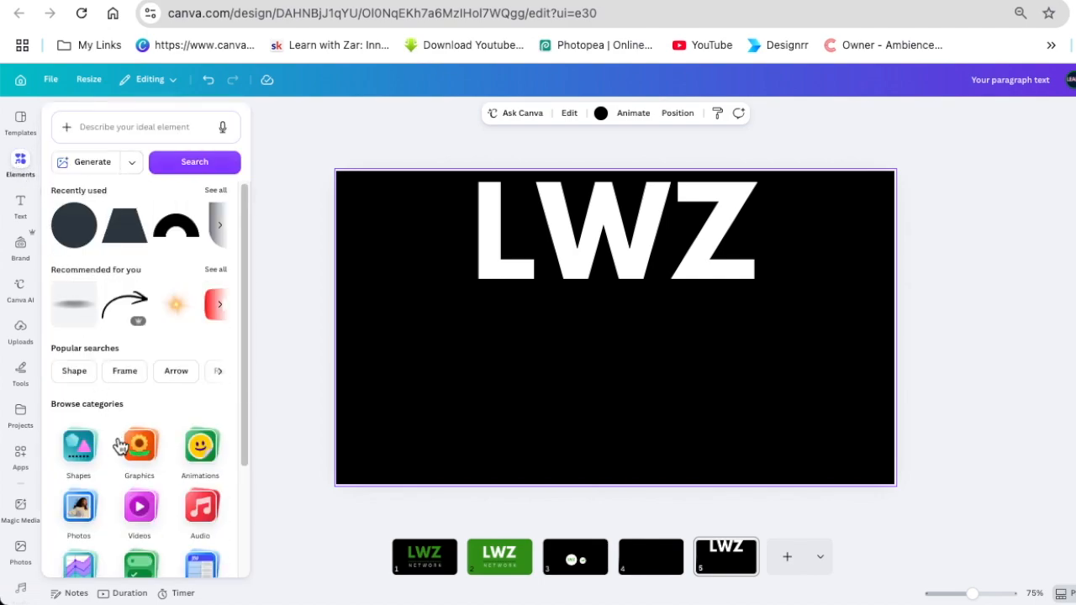
click(480, 420)
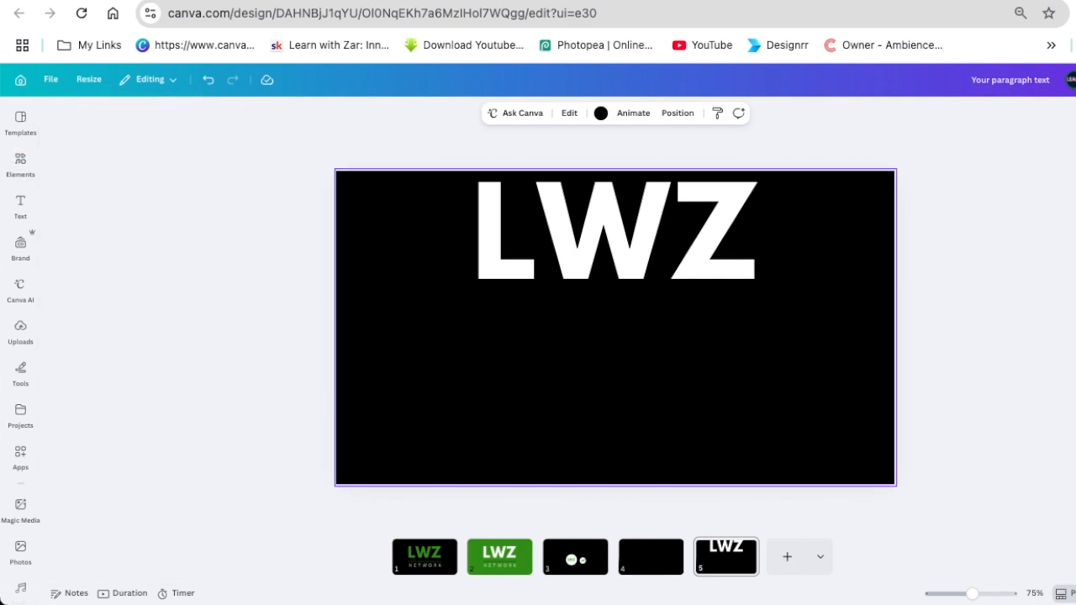
key(c)
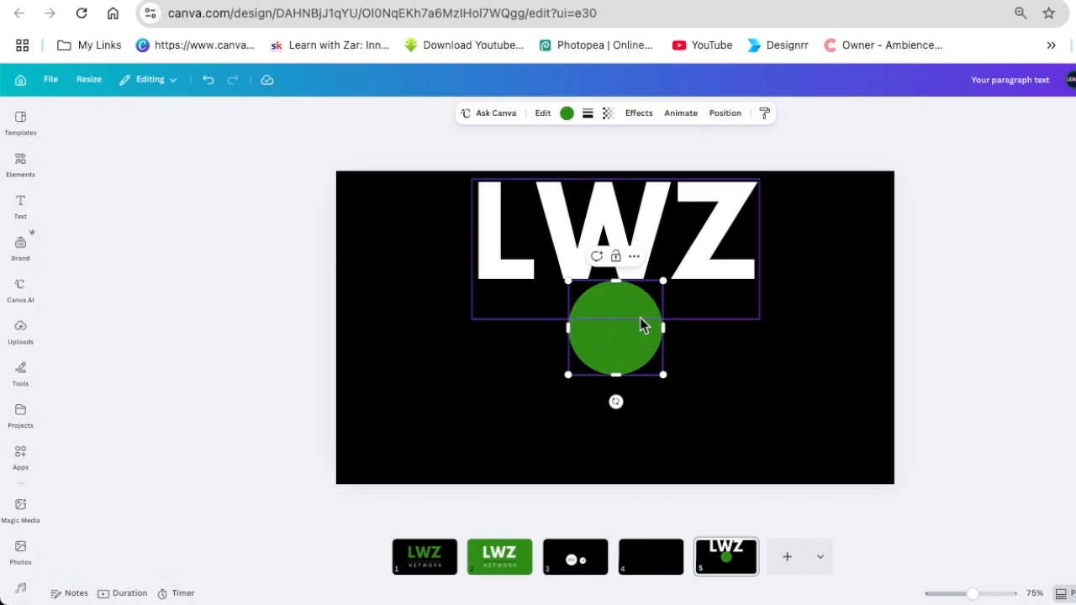
drag(664, 281, 587, 364)
drag(586, 406, 449, 392)
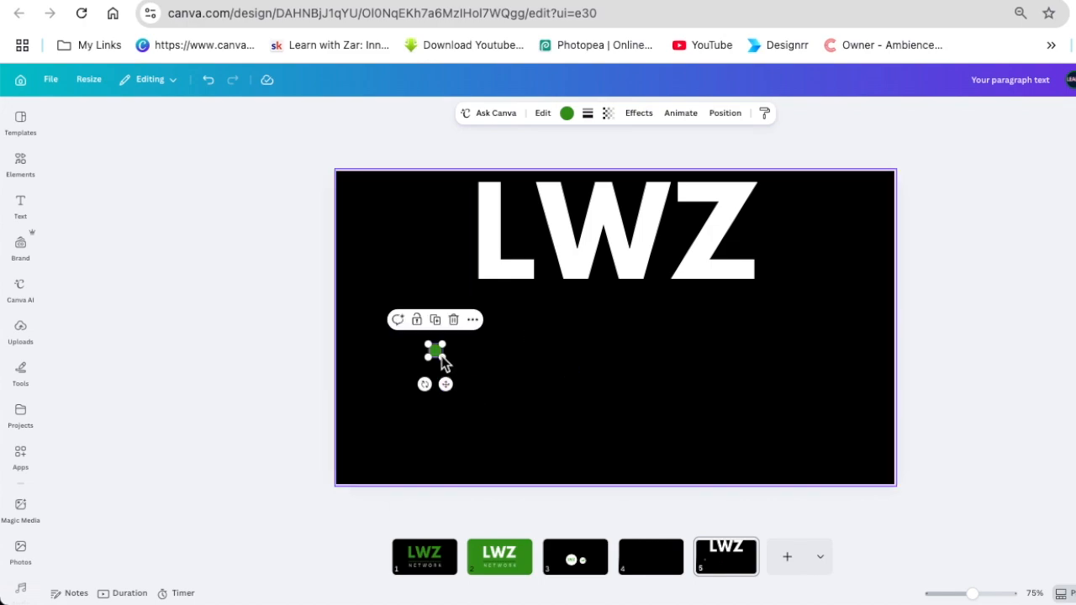
click(223, 286)
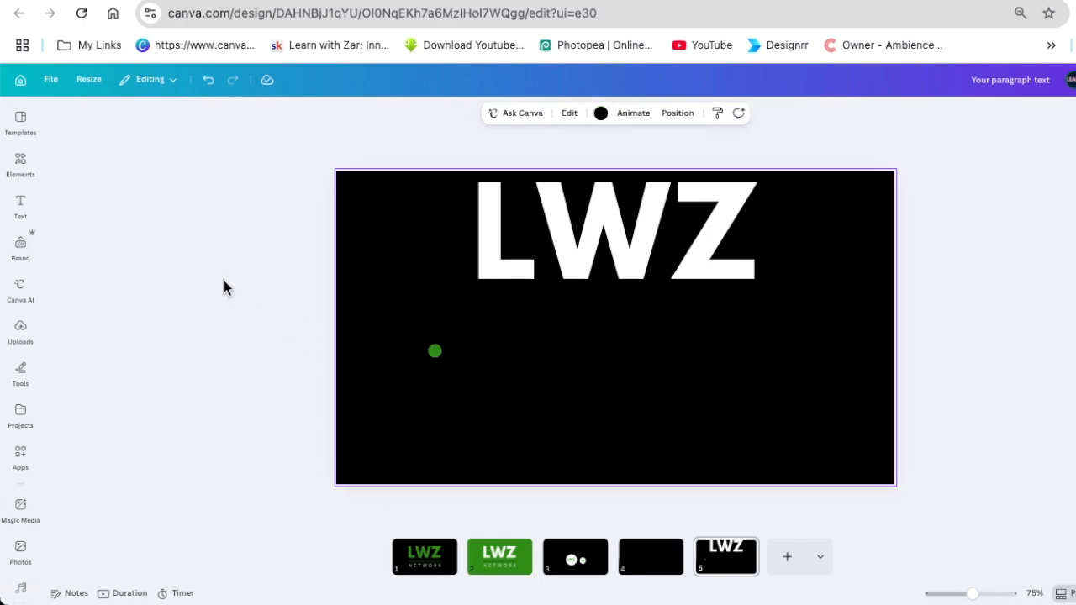
Step: Add a Trapezoid Up shape, shrink it, and place it centred just below the small circle as the figure's body
click(20, 161)
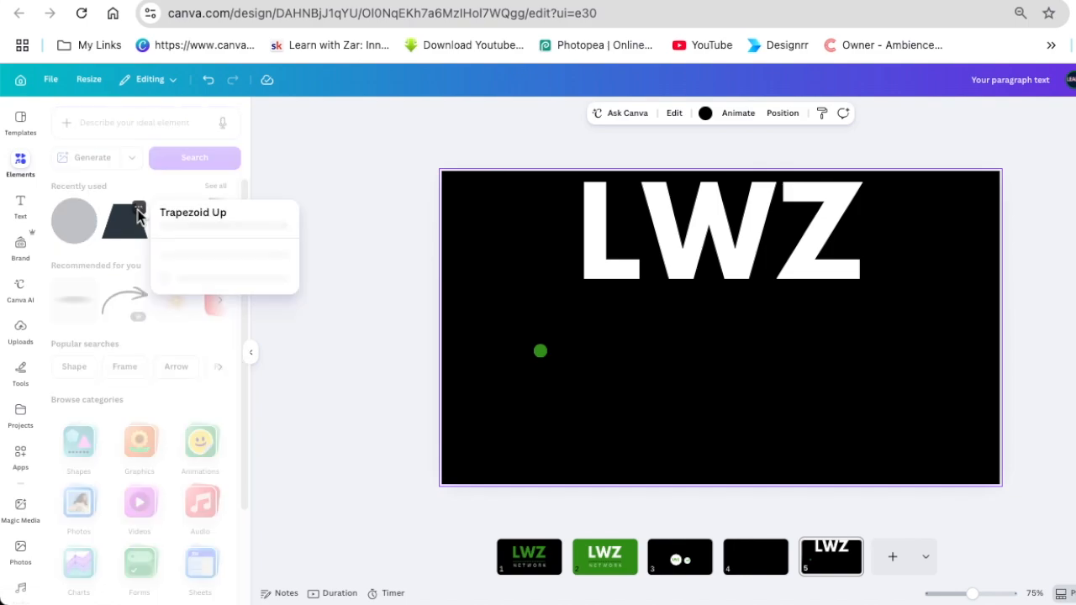
click(122, 231)
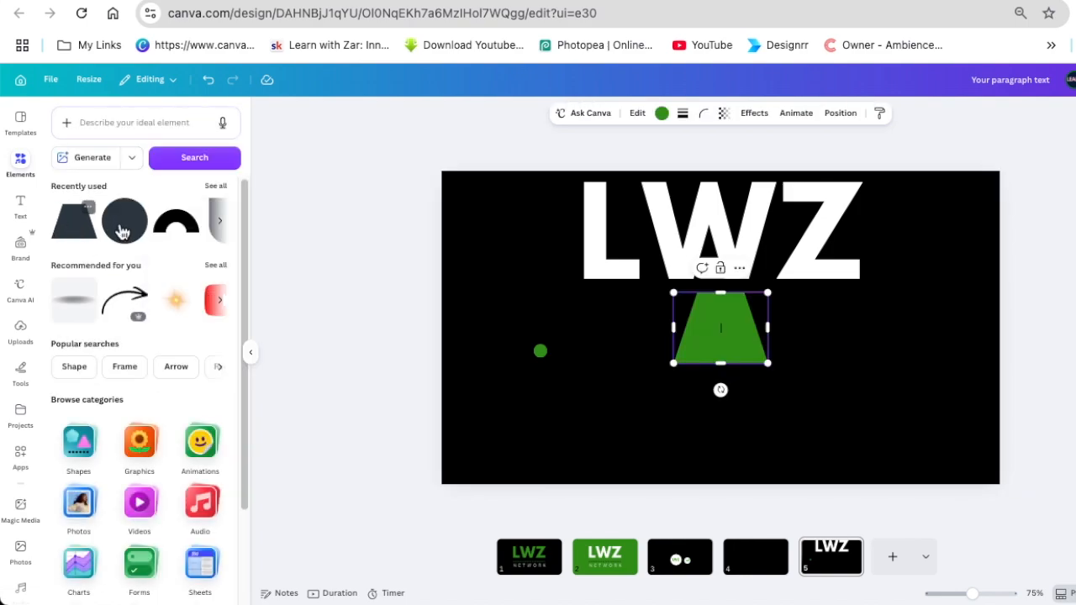
drag(766, 293, 729, 321)
drag(701, 363, 541, 388)
click(605, 410)
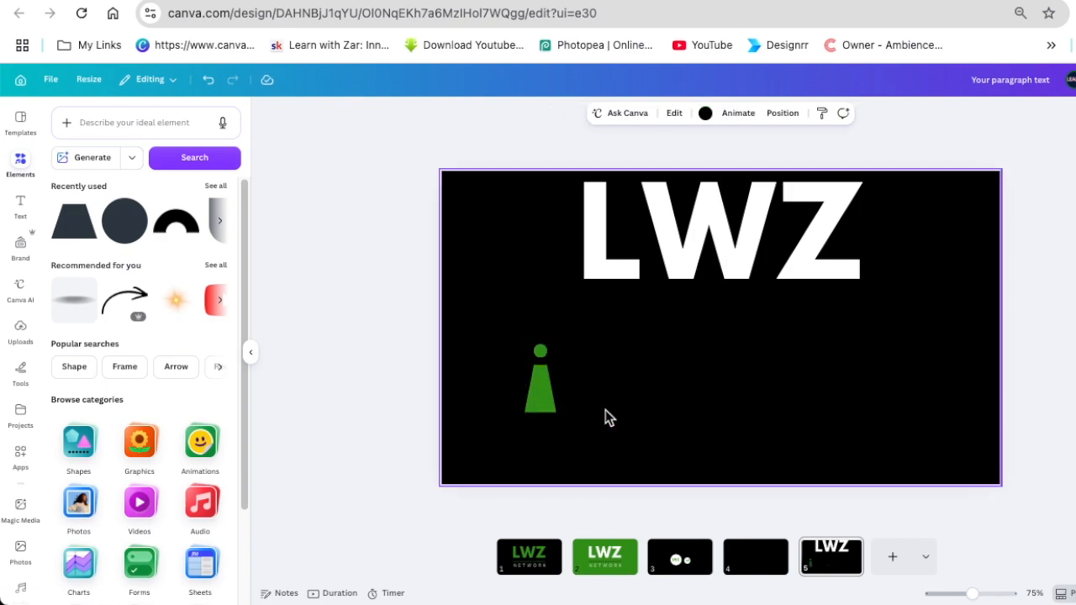
Step: Add a line, shorten it, and angle it down and left from the trapezoid's upper-left corner as the figure's arm
key(l)
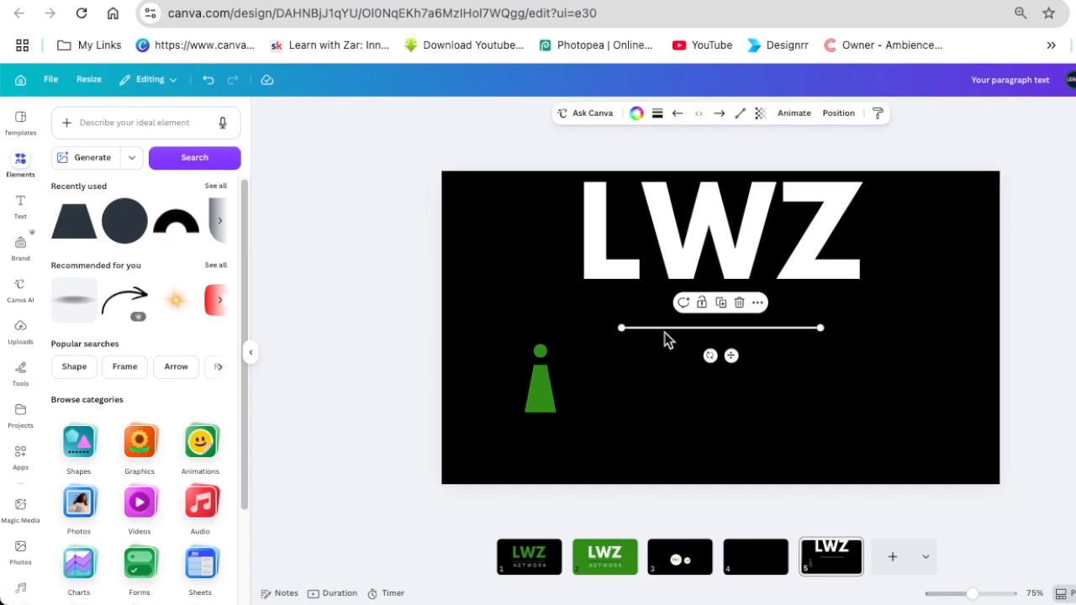
drag(621, 329, 685, 378)
drag(817, 329, 537, 403)
scroll(594, 326, up, 5)
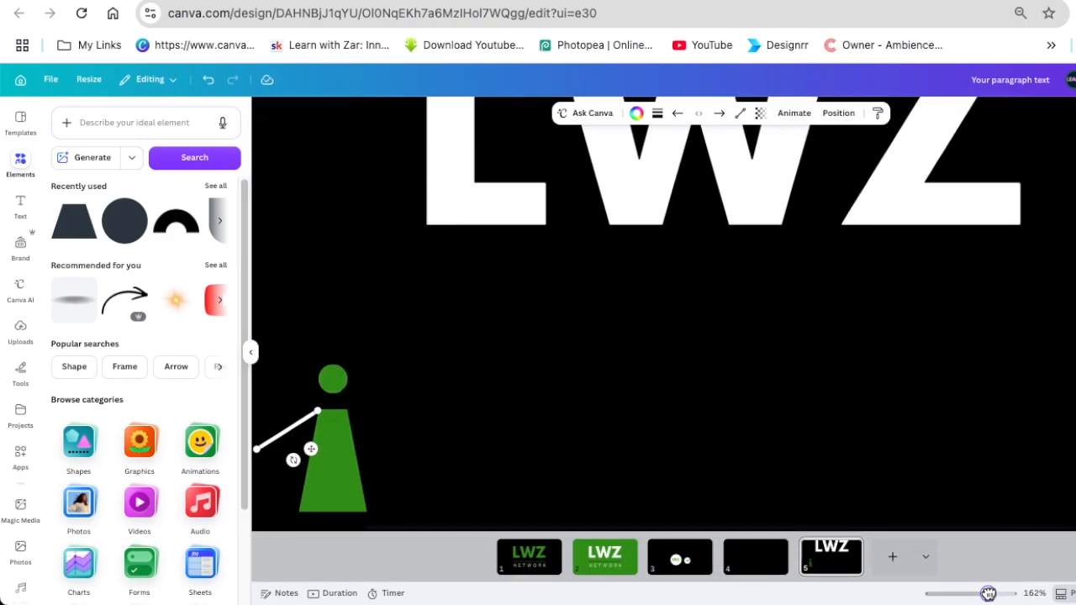
drag(456, 448, 464, 449)
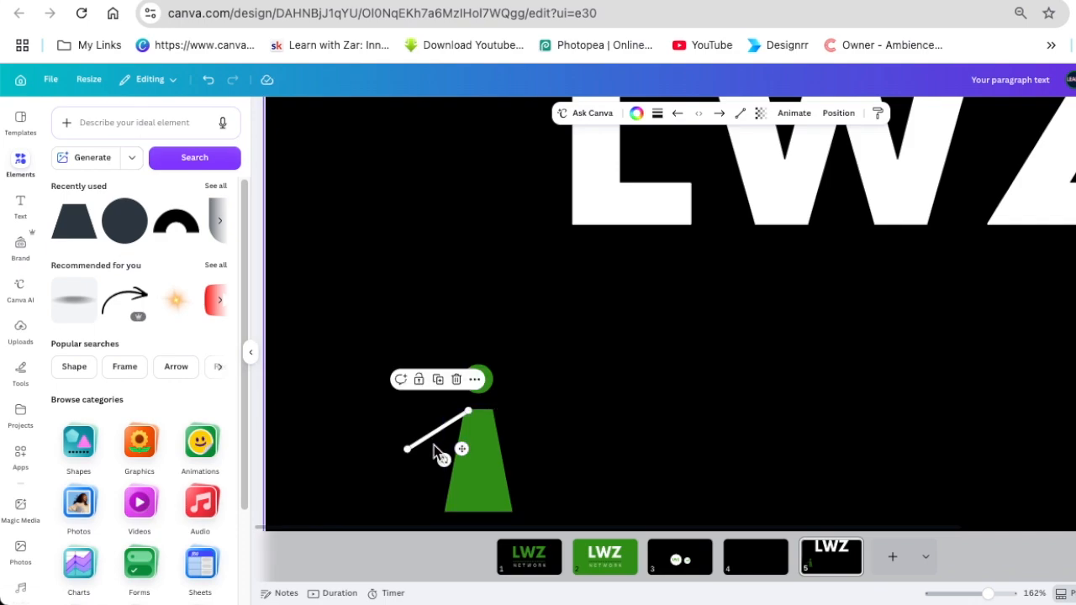
Step: Thicken the arm line slightly and recolour it with the same green as the head and body
click(657, 113)
drag(580, 217, 588, 219)
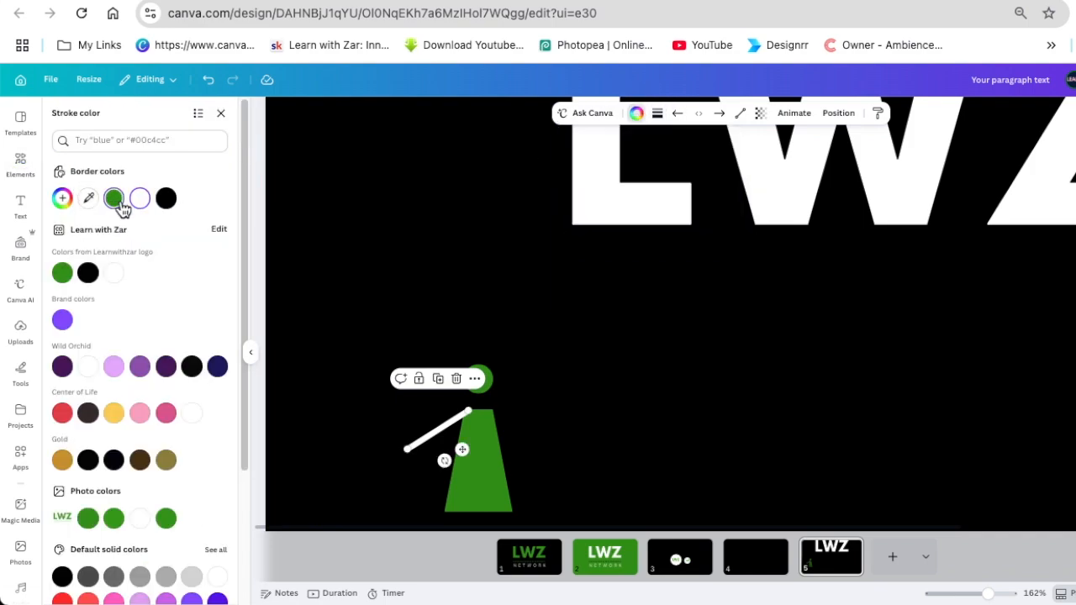
click(113, 198)
click(298, 288)
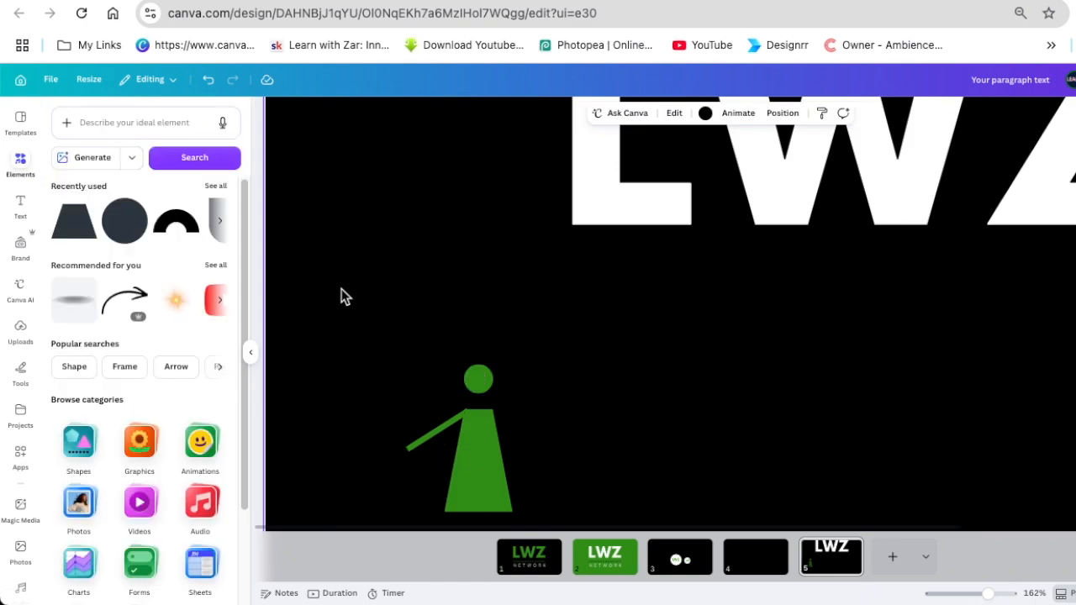
Step: Nudge the green arm line so its upper end meets the trapezoid's upper-left corner cleanly
click(444, 425)
click(579, 398)
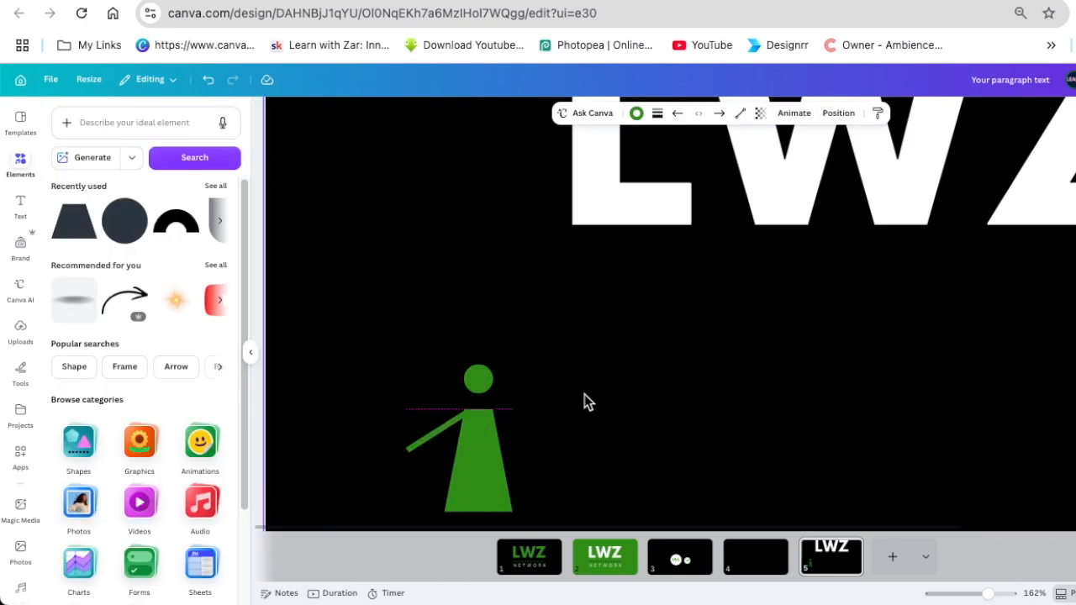
click(583, 394)
Step: Duplicate the head circle, shrink the copy to about 12 × 12, and place it at the arm's outer end as a hand
click(476, 382)
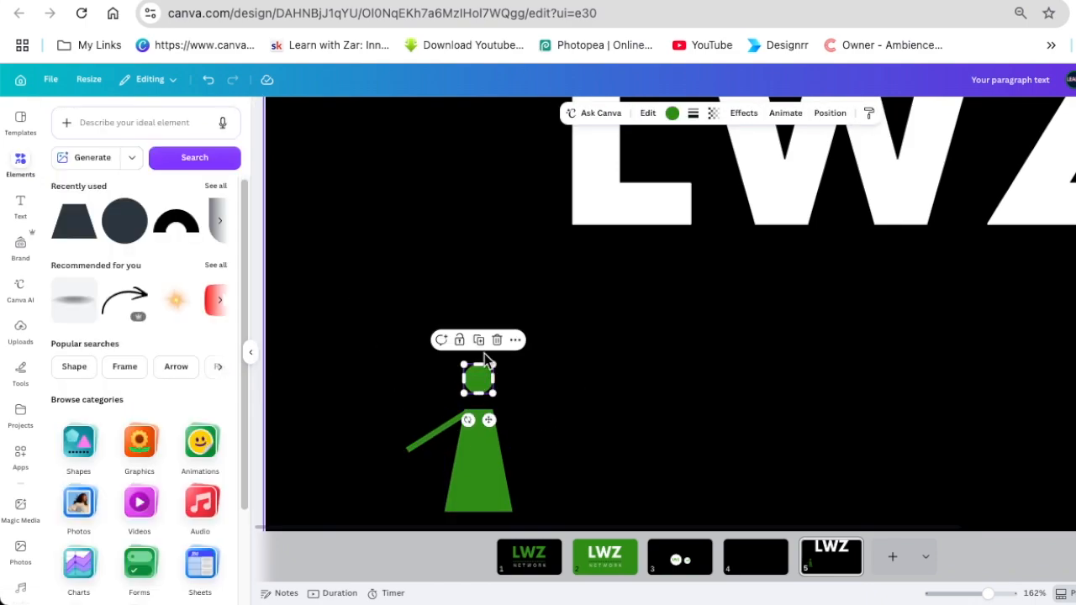
click(479, 339)
drag(508, 380, 488, 395)
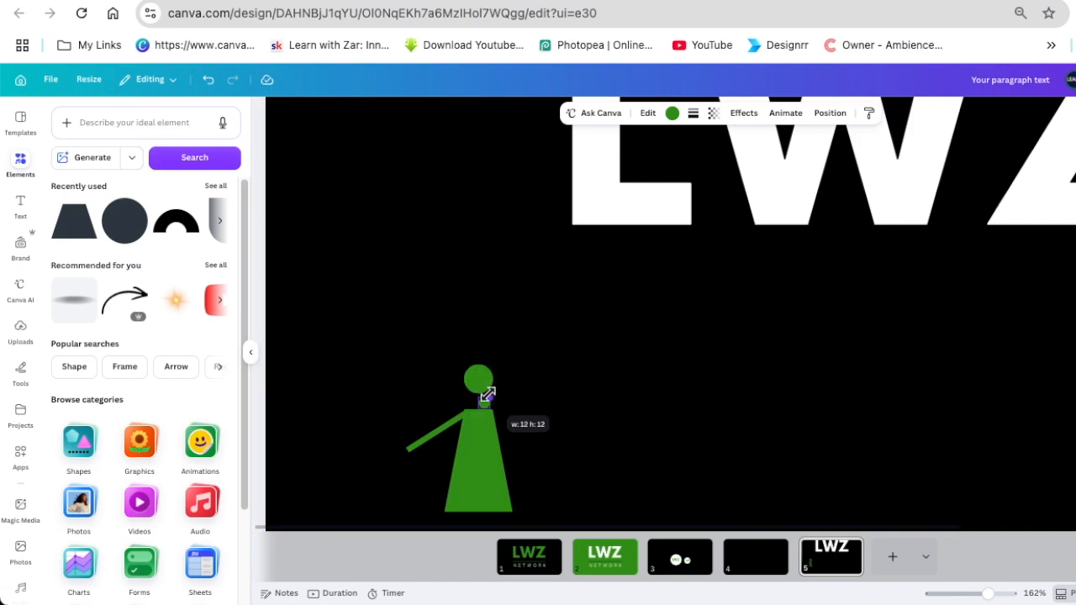
drag(490, 434, 412, 480)
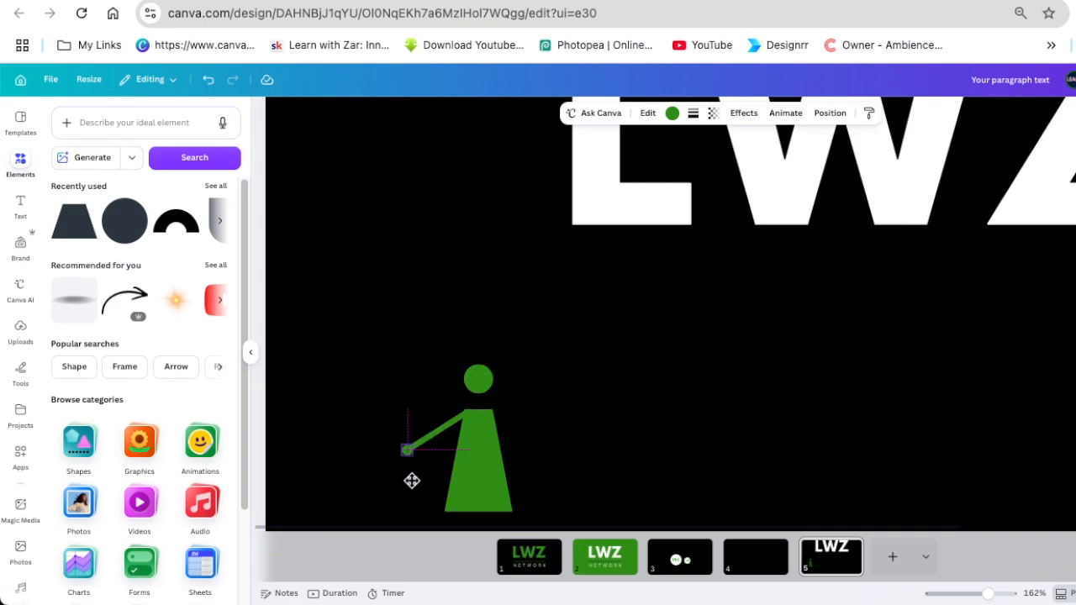
click(562, 442)
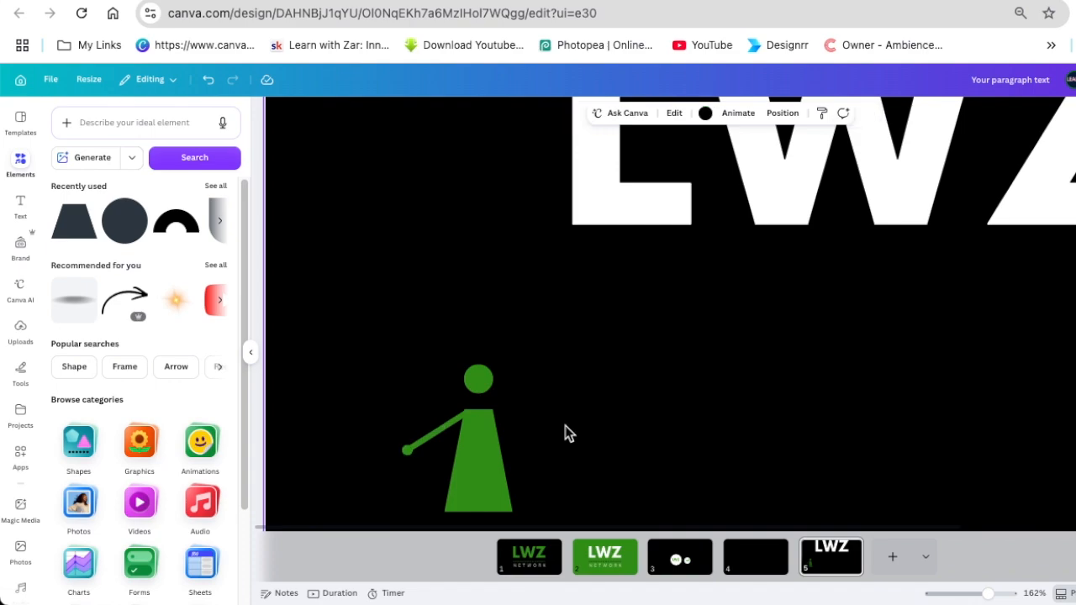
Step: Duplicate the arm line, turn the copy into a short vertical line beside the figure, and set its stroke weight to 9
drag(986, 595, 981, 594)
click(418, 402)
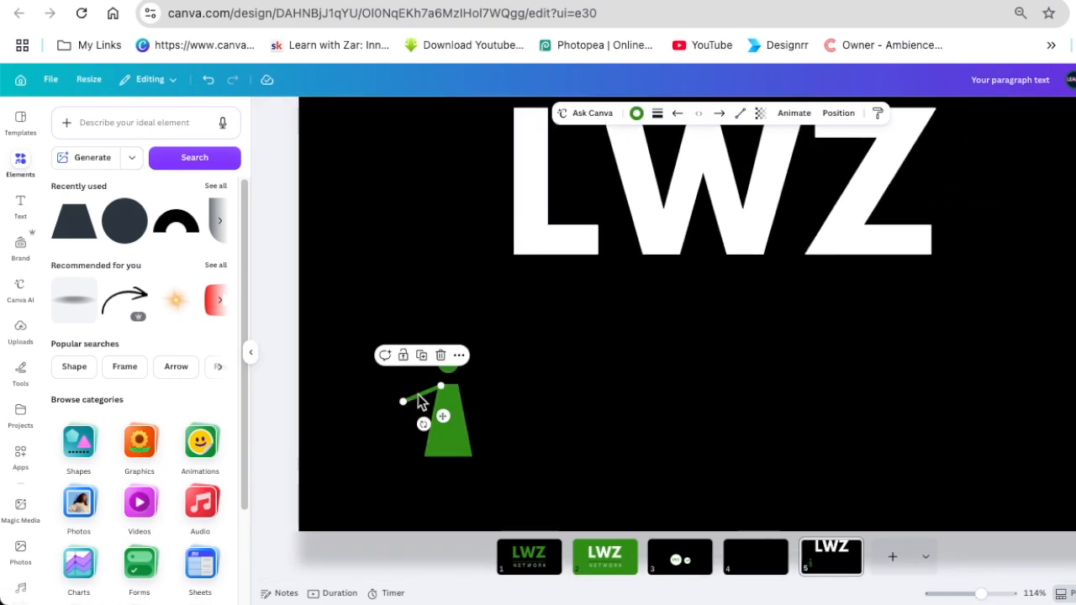
click(432, 366)
drag(446, 433, 568, 455)
drag(565, 439, 527, 436)
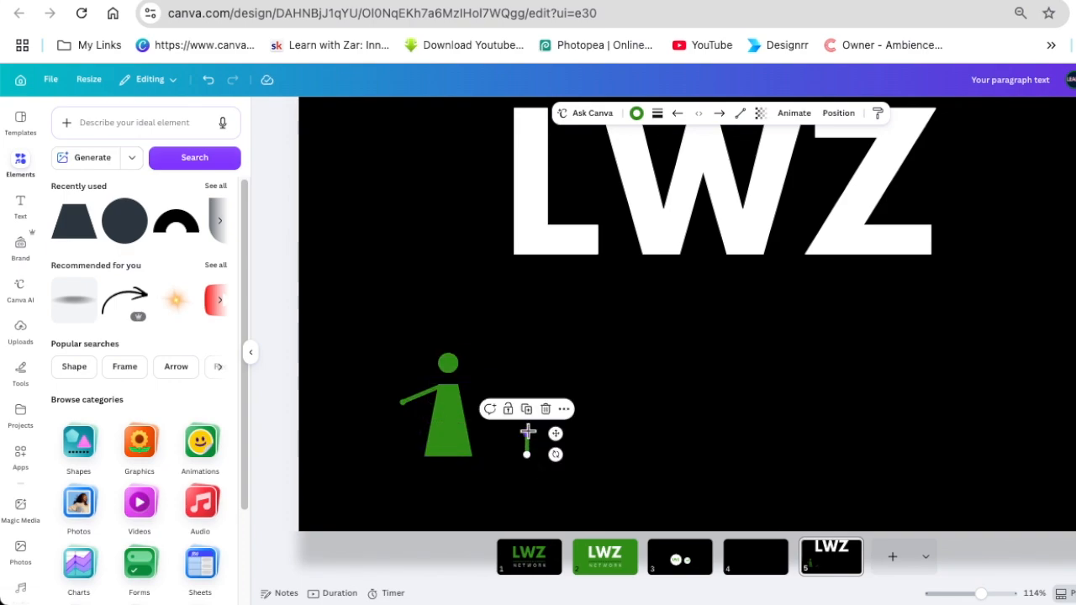
click(658, 112)
drag(588, 217, 593, 217)
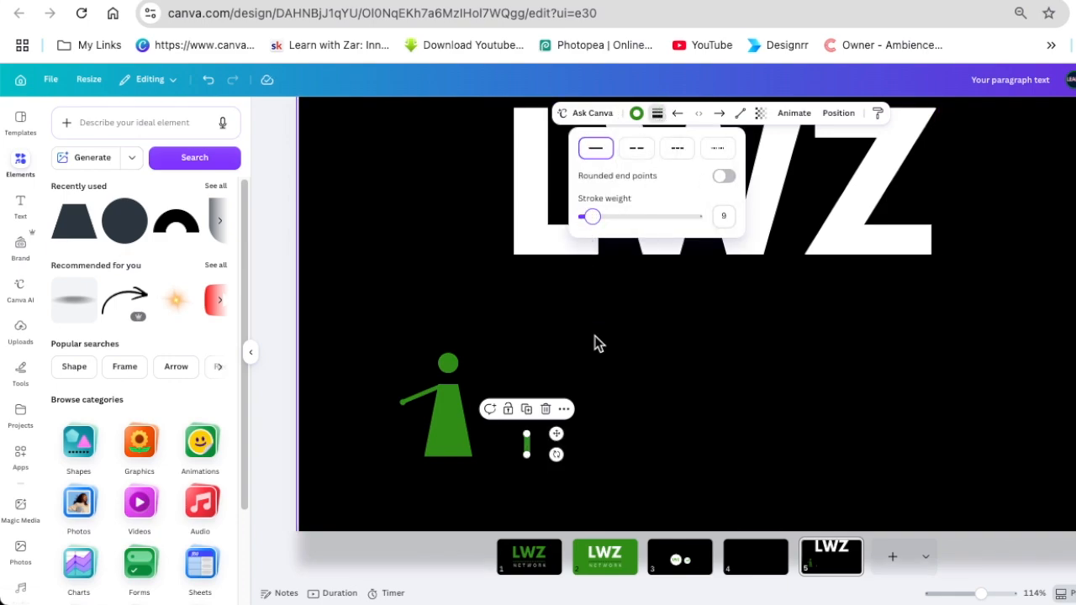
Step: Duplicate the short vertical line alongside itself and place the pair beneath the trapezoid as the figure's legs
click(527, 409)
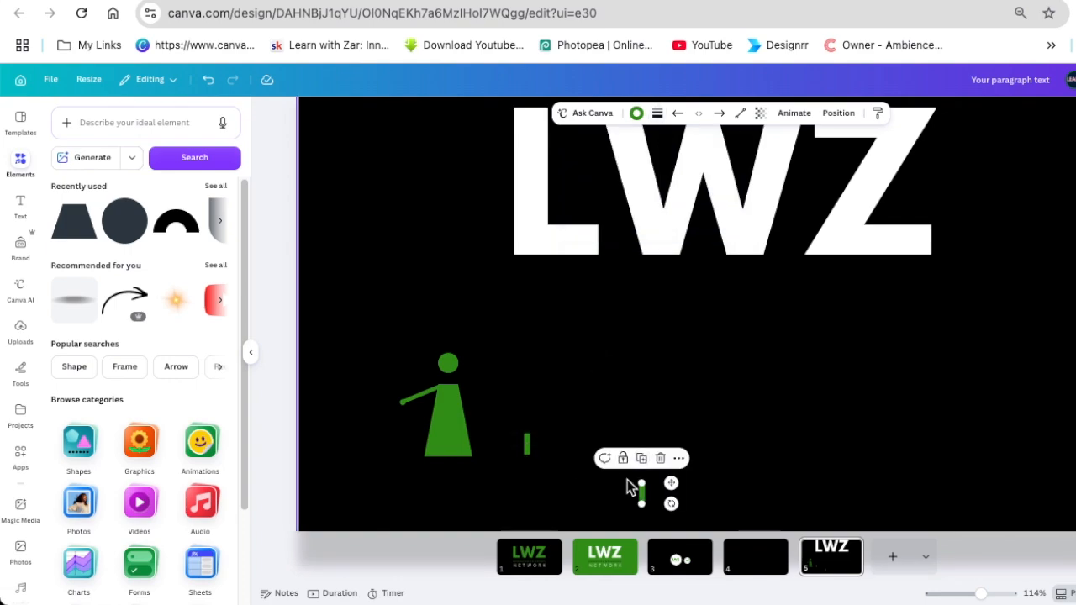
drag(671, 483, 575, 432)
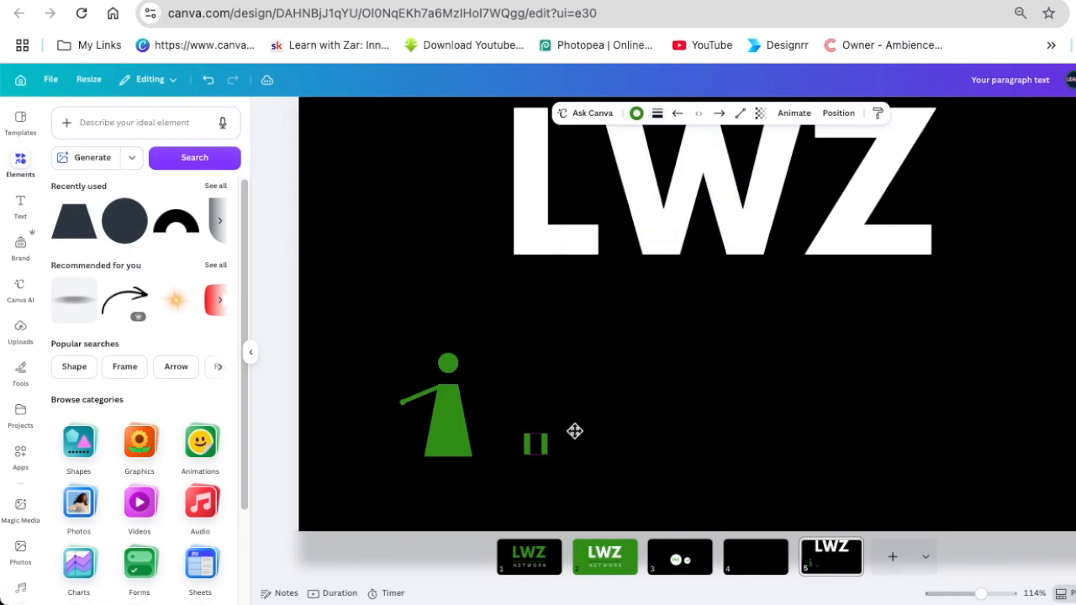
drag(516, 364, 565, 458)
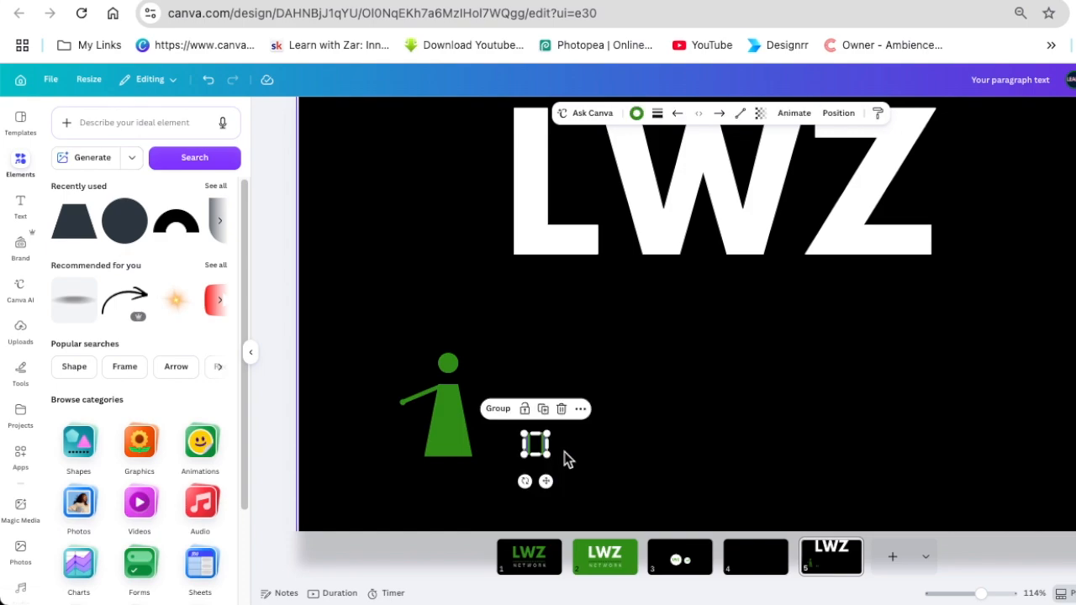
click(547, 488)
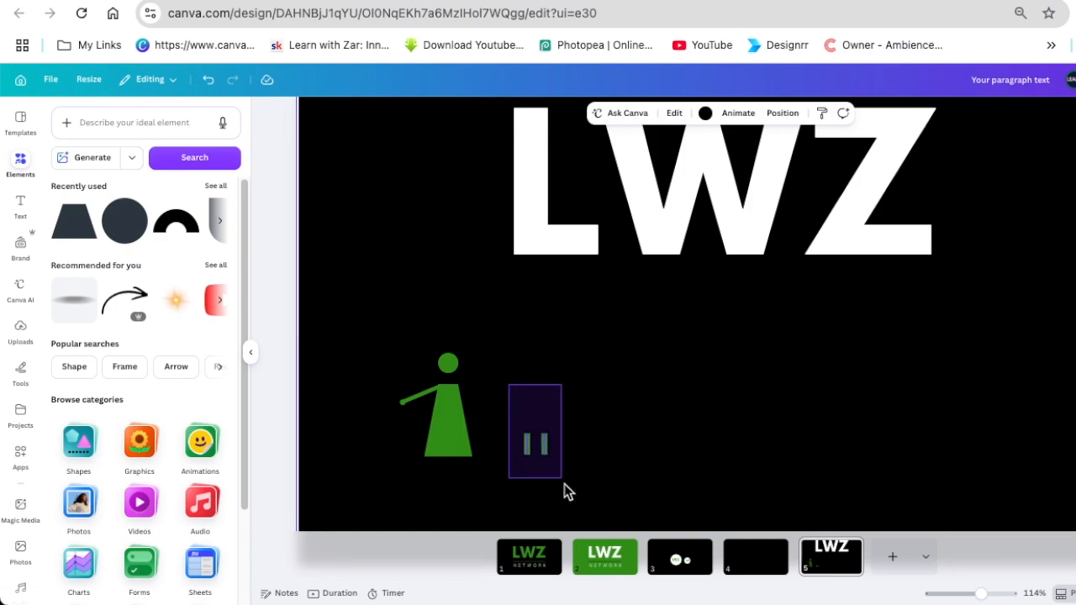
drag(547, 485, 461, 505)
Step: Duplicate the left arm as a longer right arm angled down from the trapezoid's upper-right corner, with a hand circle at its end
click(422, 393)
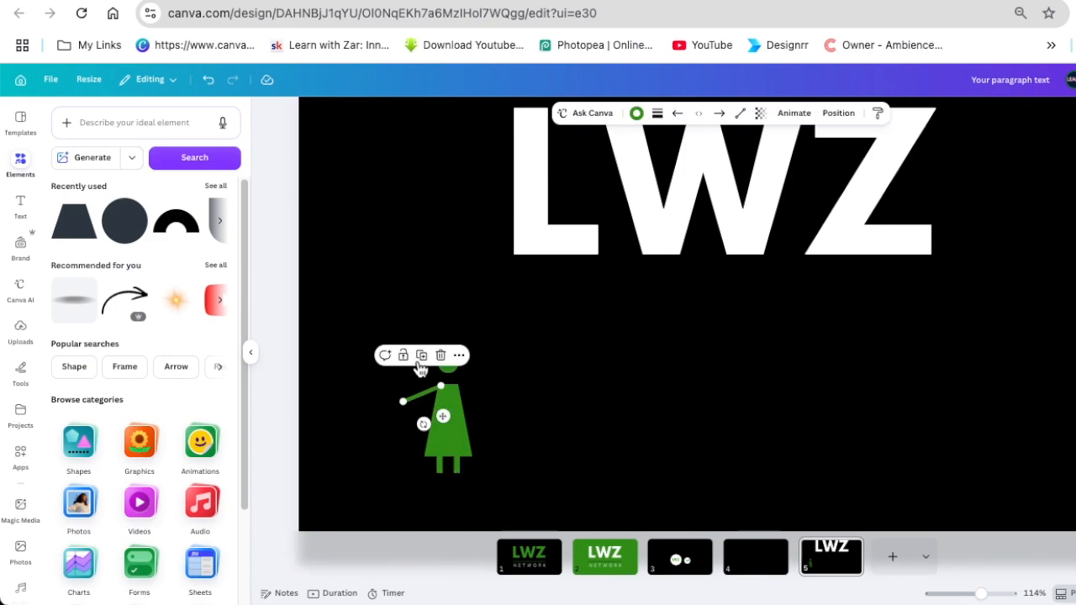
click(422, 356)
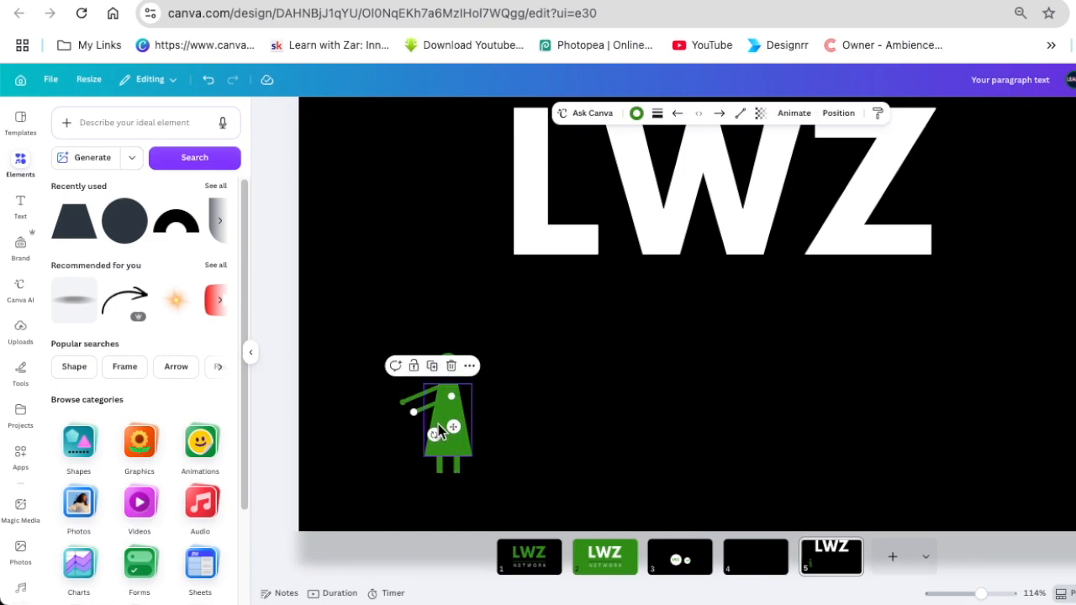
drag(456, 426, 548, 418)
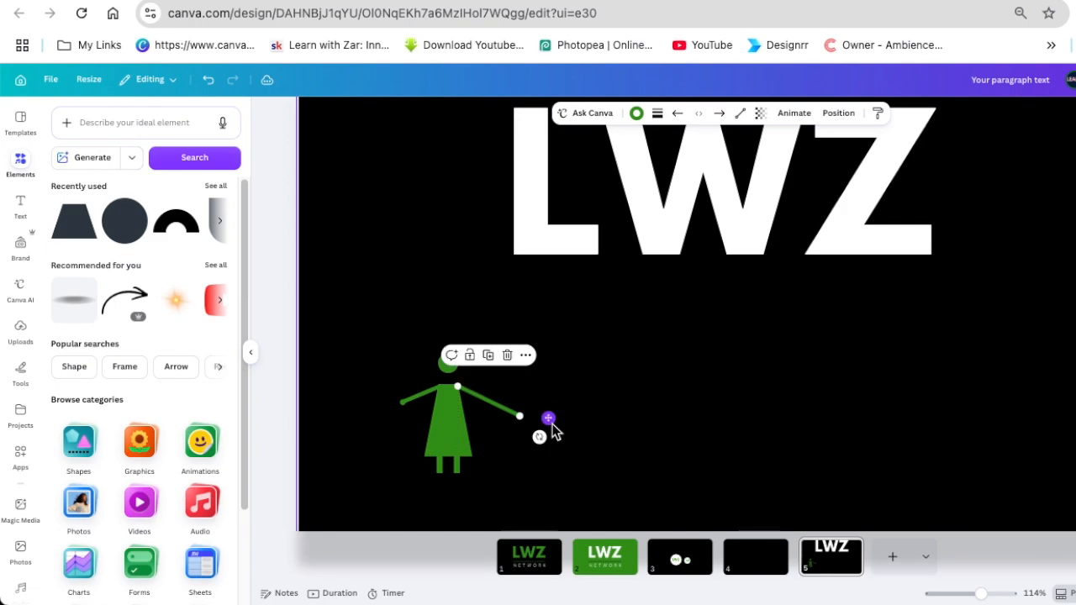
click(543, 464)
Step: Turn the rulers and guides on and back off
key(shift+r)
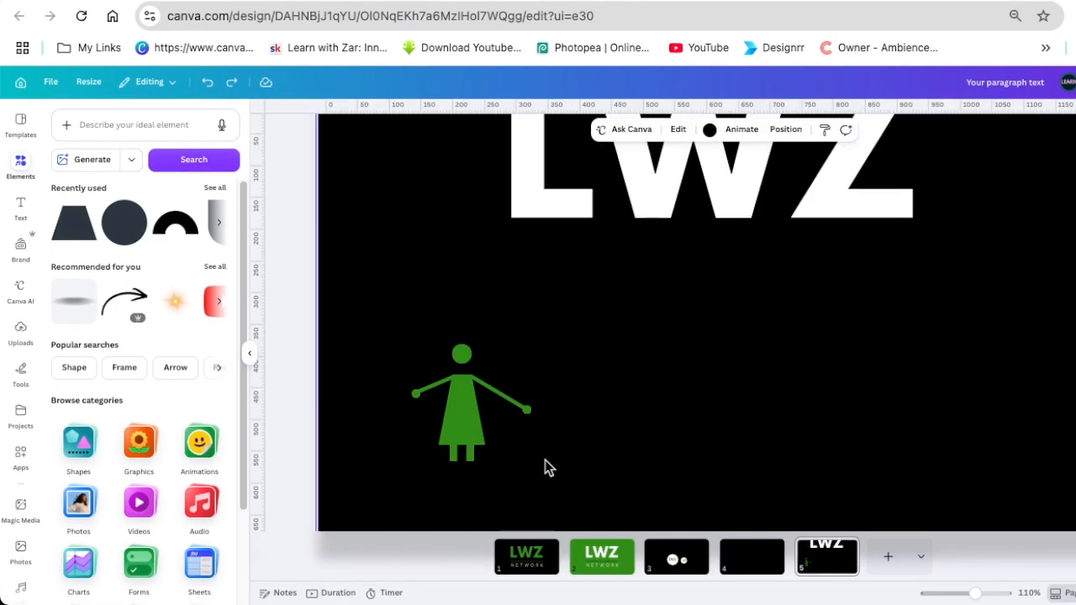
click(52, 84)
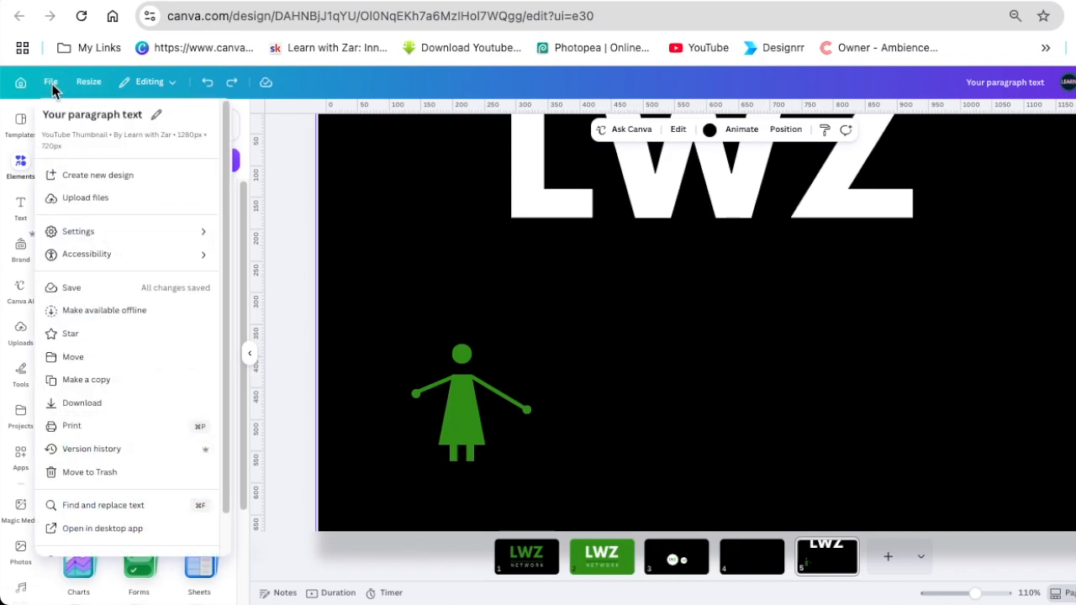
click(101, 229)
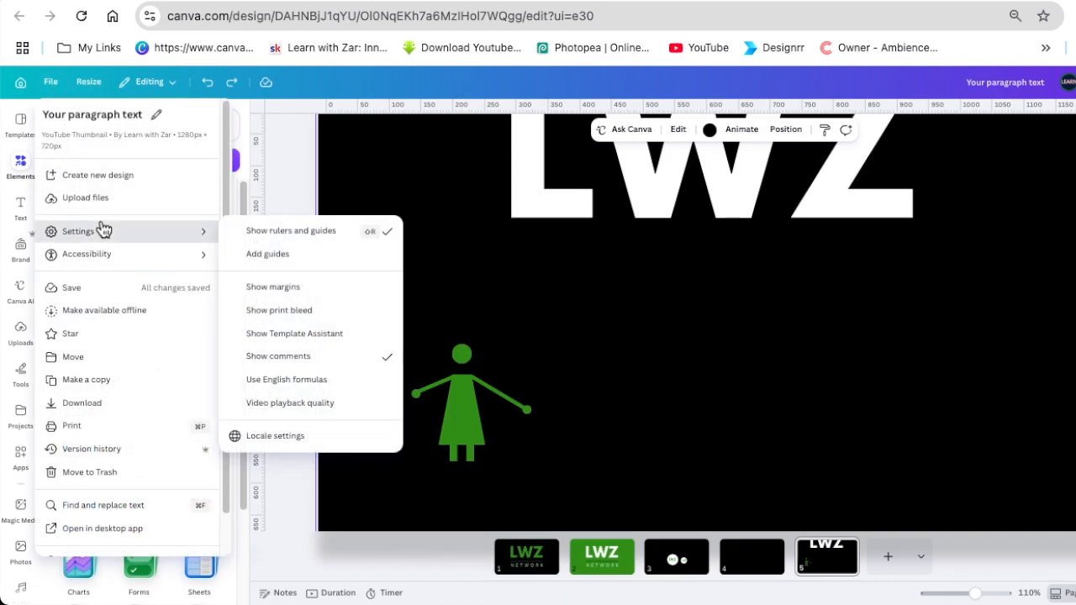
click(334, 238)
Step: Show the rulers and guides, and place a horizontal guide at about 550 px along the bottom of the figure's legs
click(50, 82)
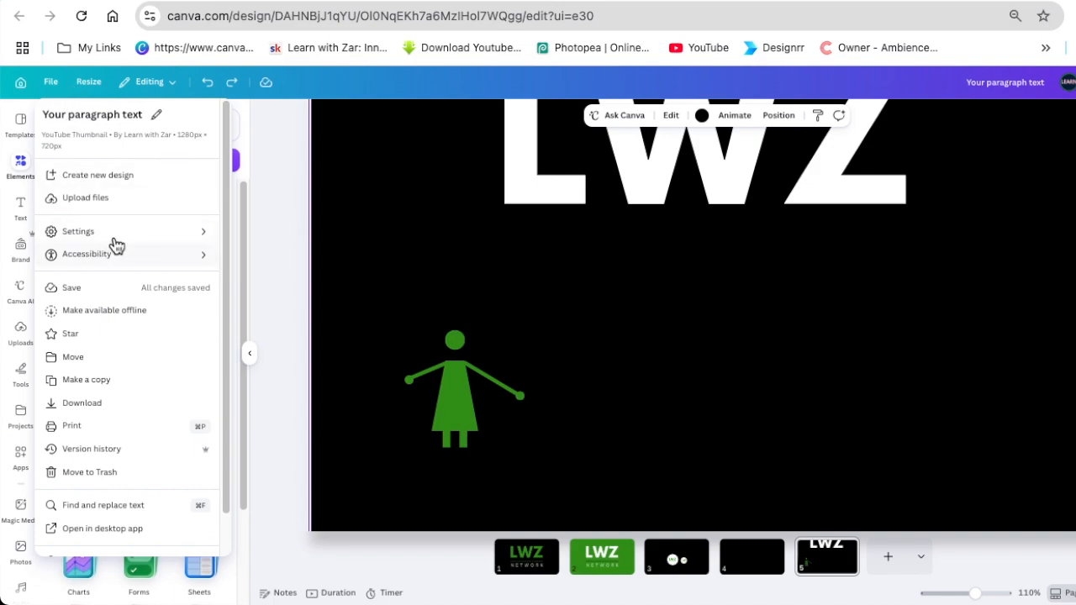
mouse_move(113, 242)
click(270, 233)
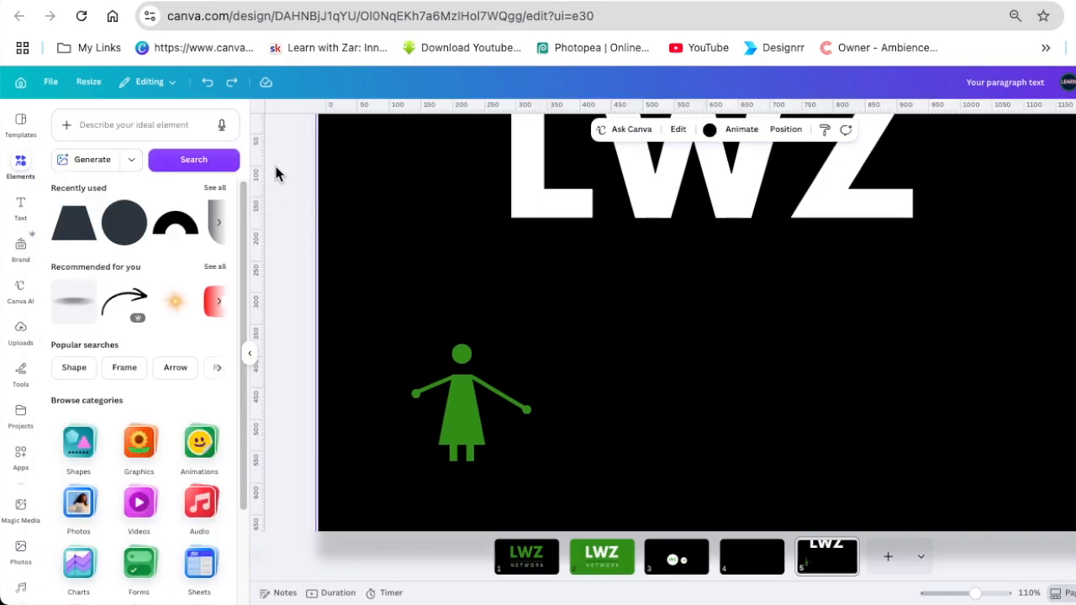
drag(280, 110, 313, 461)
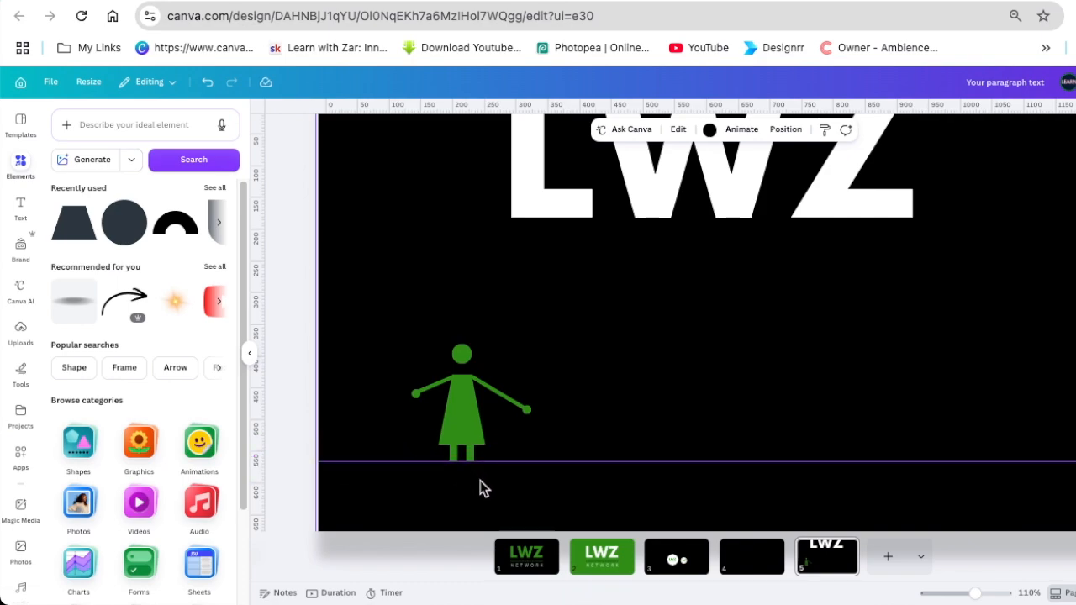
Step: Duplicate the figure without its left hand and place the copy to its right, with the feet on the guide
drag(584, 319, 437, 500)
click(482, 320)
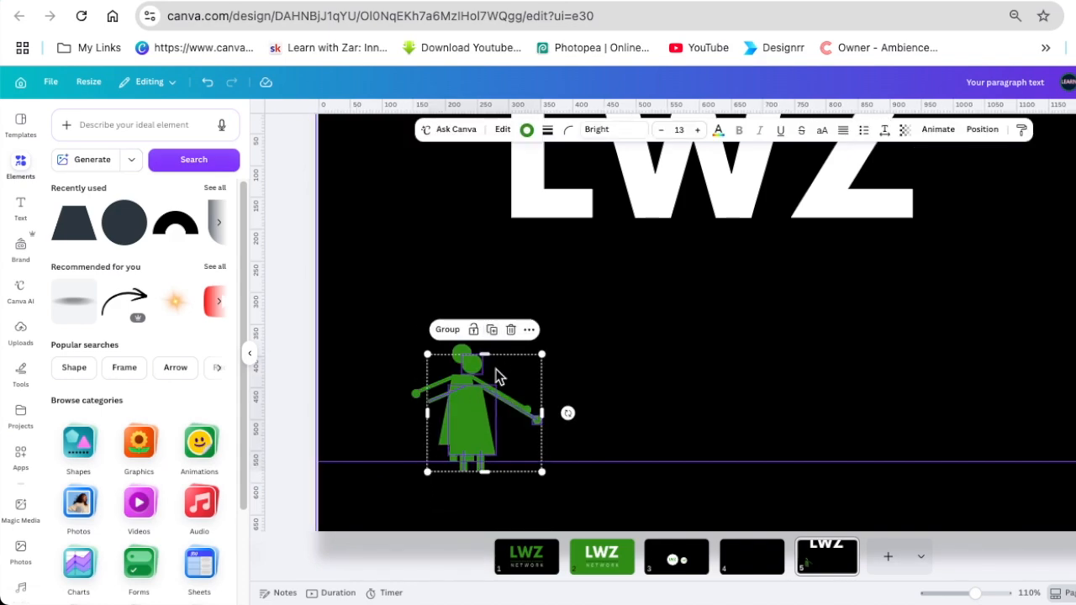
drag(524, 377, 652, 362)
click(783, 370)
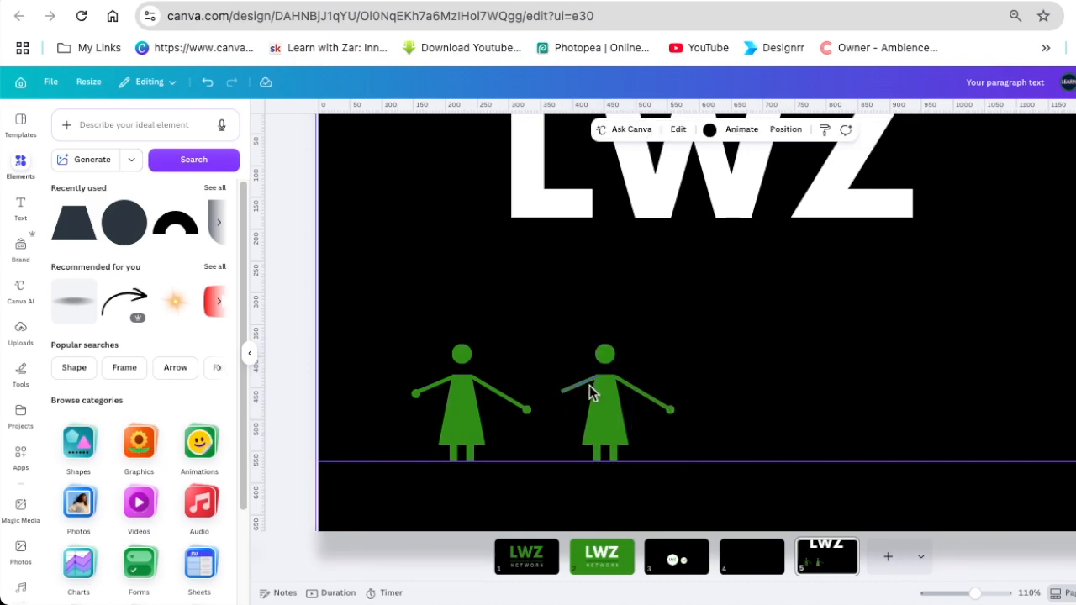
Step: Replace the second figure's left arm with a rotated copy of the first figure's right arm, rising from the first figure's right hand
click(573, 397)
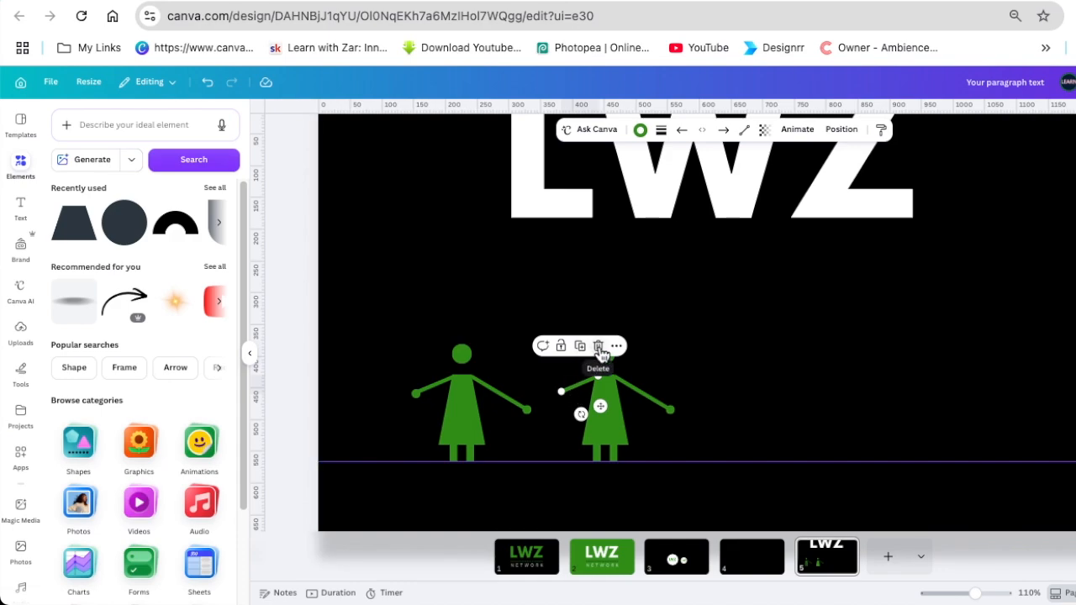
click(599, 347)
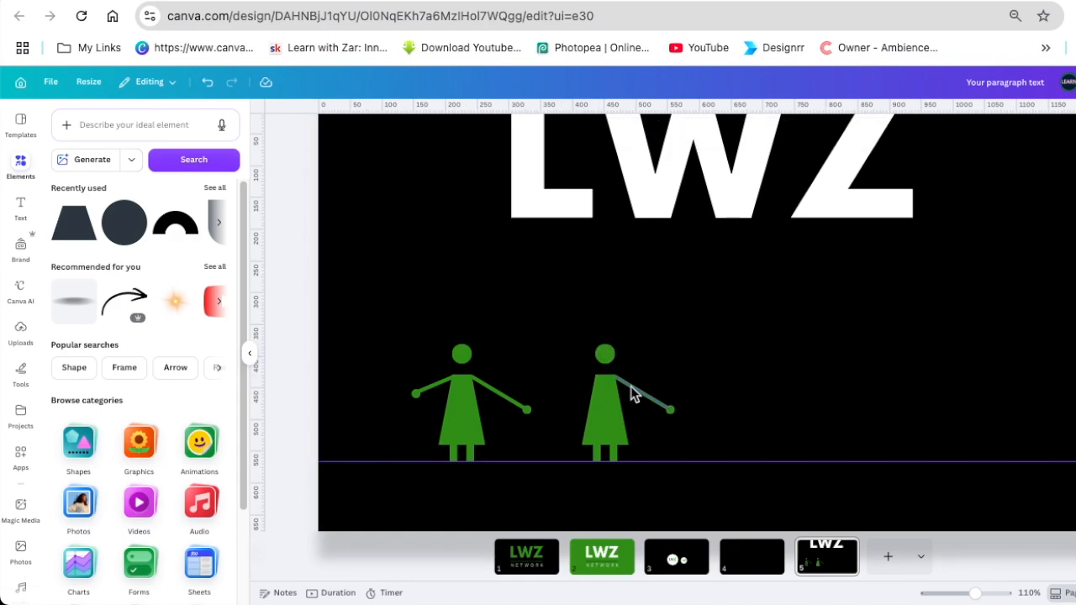
click(503, 395)
click(500, 345)
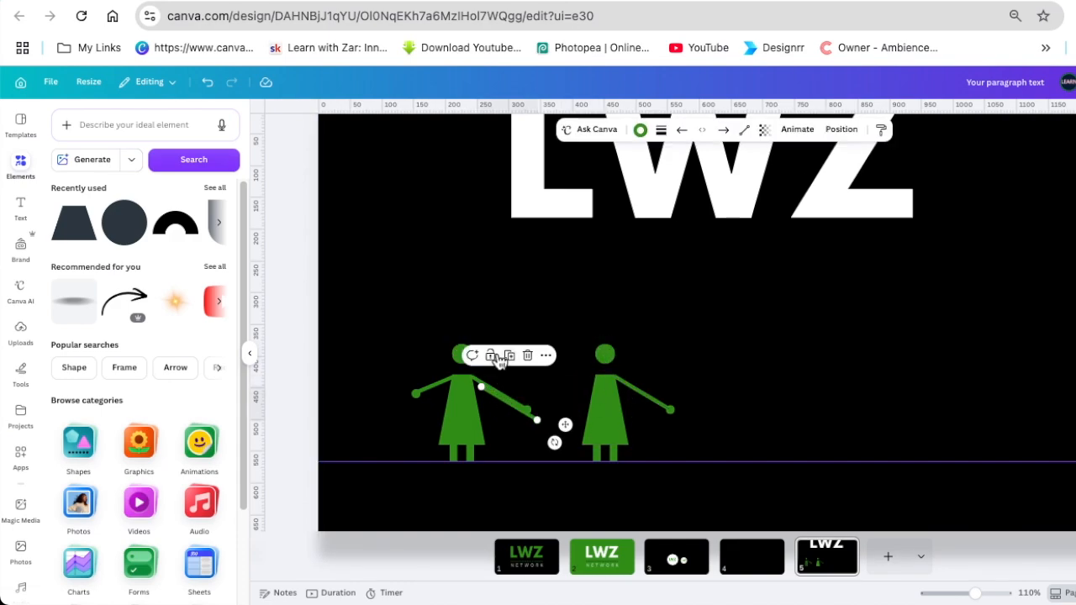
drag(554, 443, 480, 426)
click(479, 424)
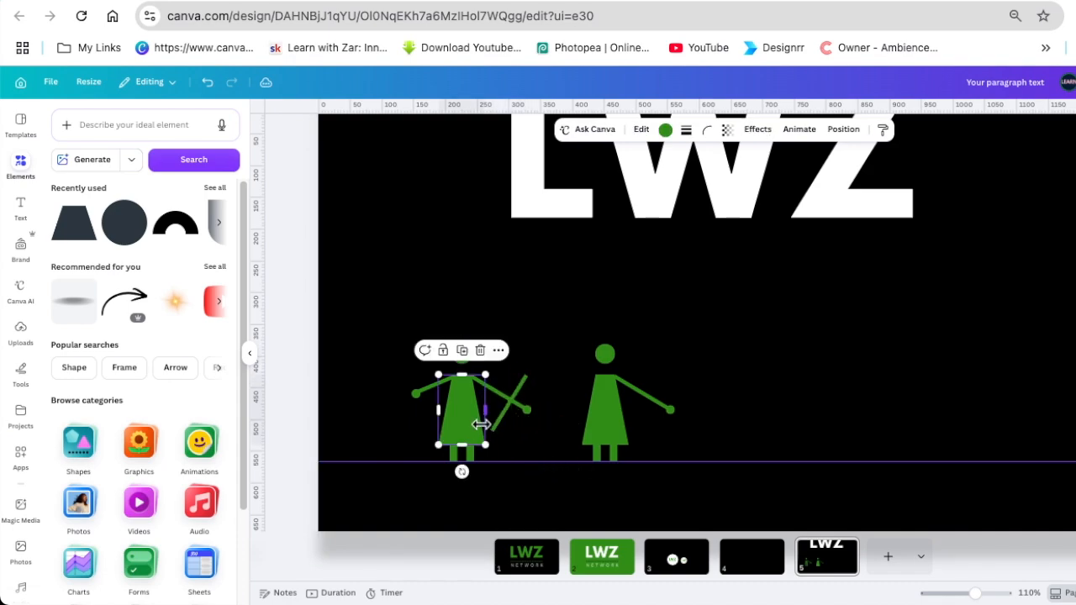
click(525, 435)
click(514, 402)
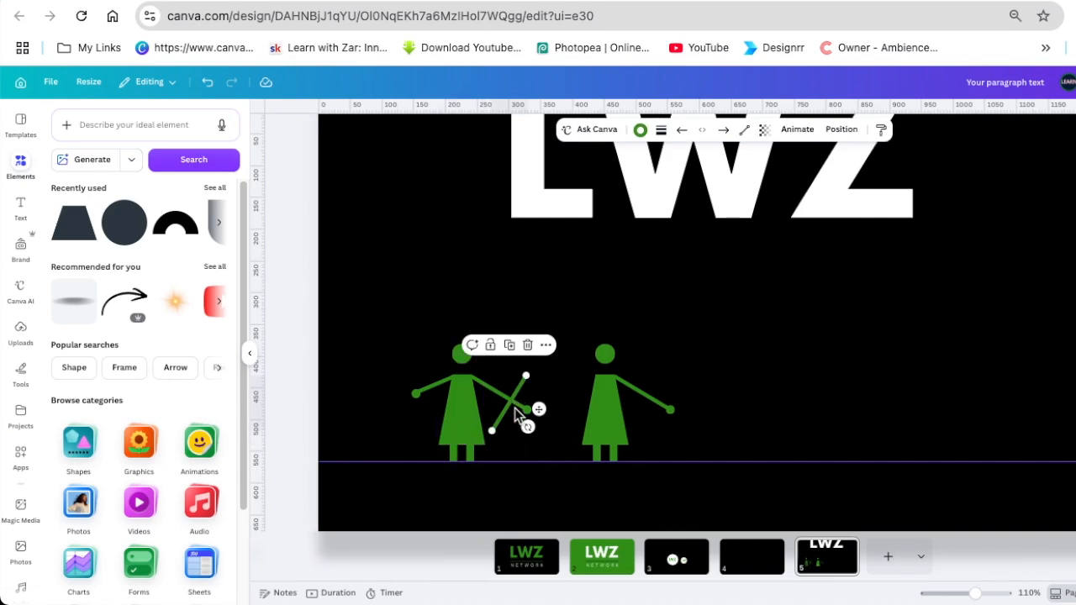
drag(523, 423, 582, 412)
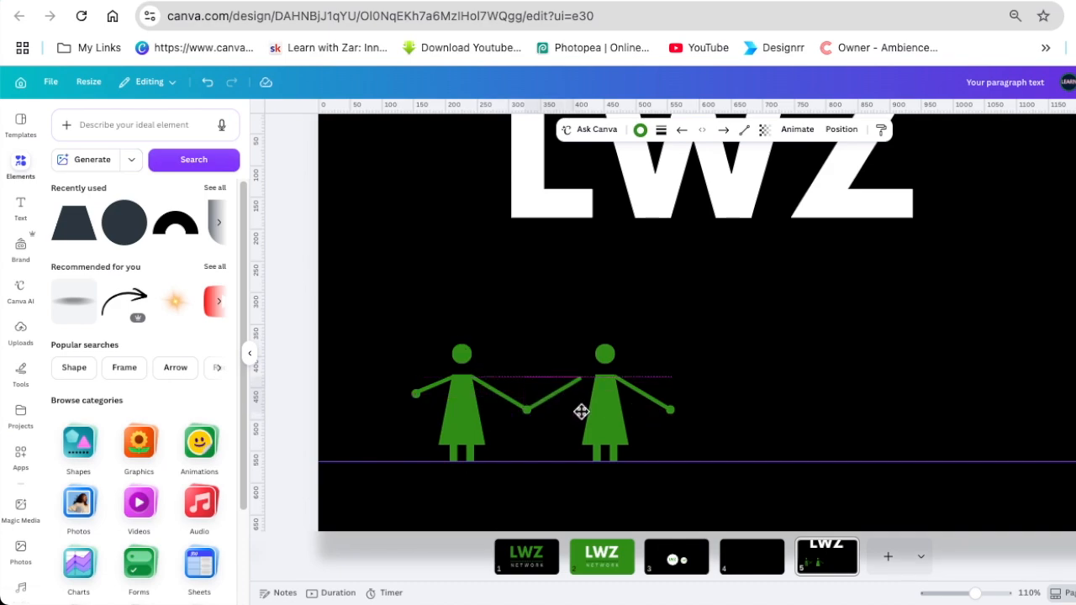
drag(581, 413, 579, 413)
click(715, 415)
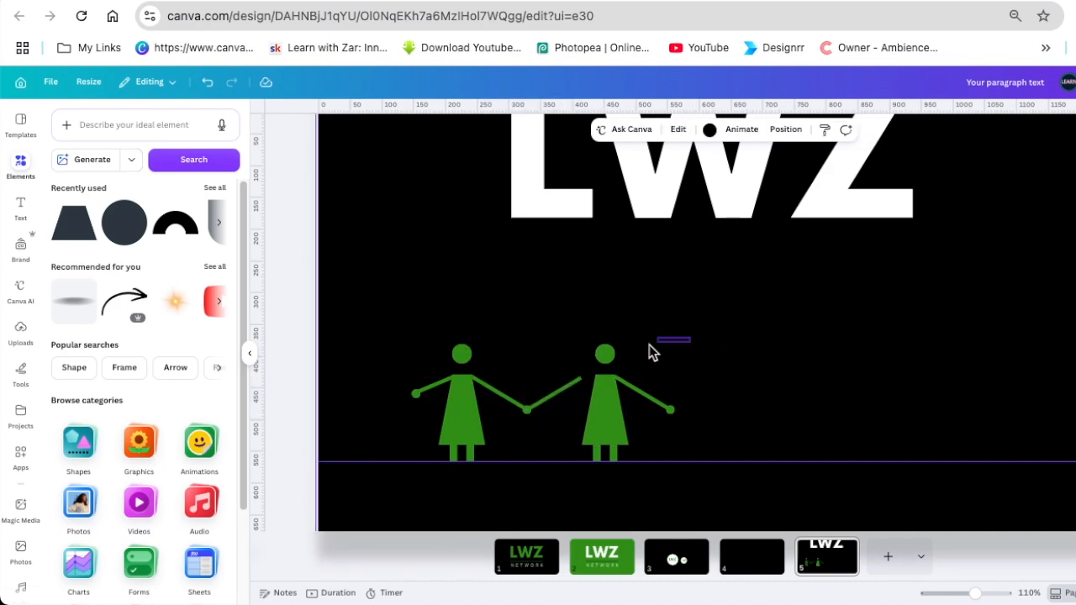
Step: Move the second figure's head, body, legs, right arm and hand together to the left until the shoulder meets the connecting arm
drag(691, 338, 597, 457)
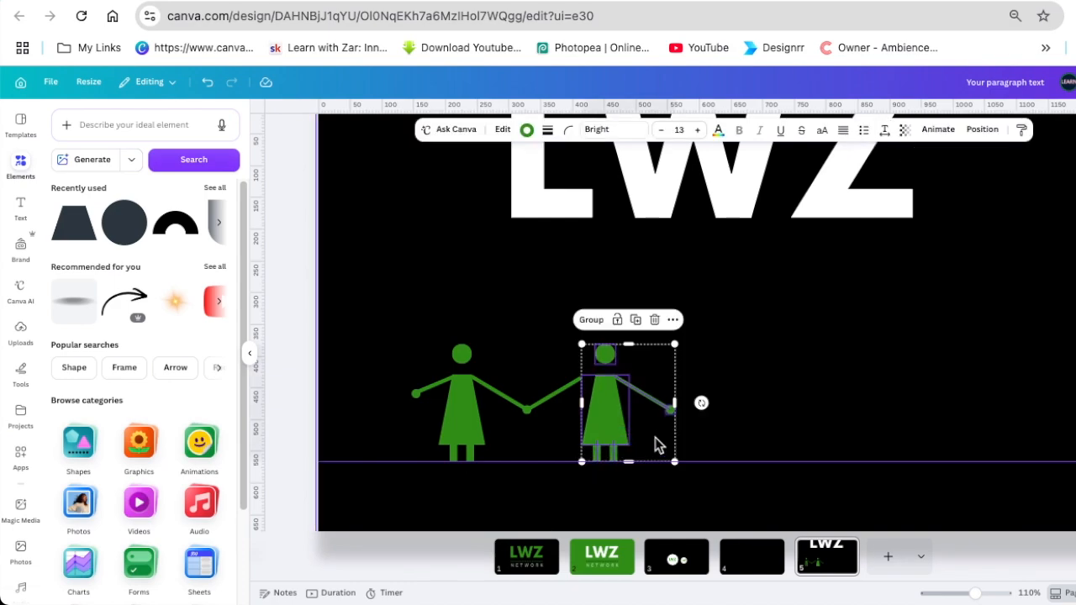
drag(660, 432, 644, 427)
drag(975, 594, 991, 593)
drag(636, 313, 735, 525)
drag(629, 458, 660, 459)
click(852, 389)
scroll(841, 387, down, 1)
drag(620, 214, 760, 491)
click(555, 379)
click(651, 243)
drag(621, 227, 686, 504)
drag(643, 429, 634, 429)
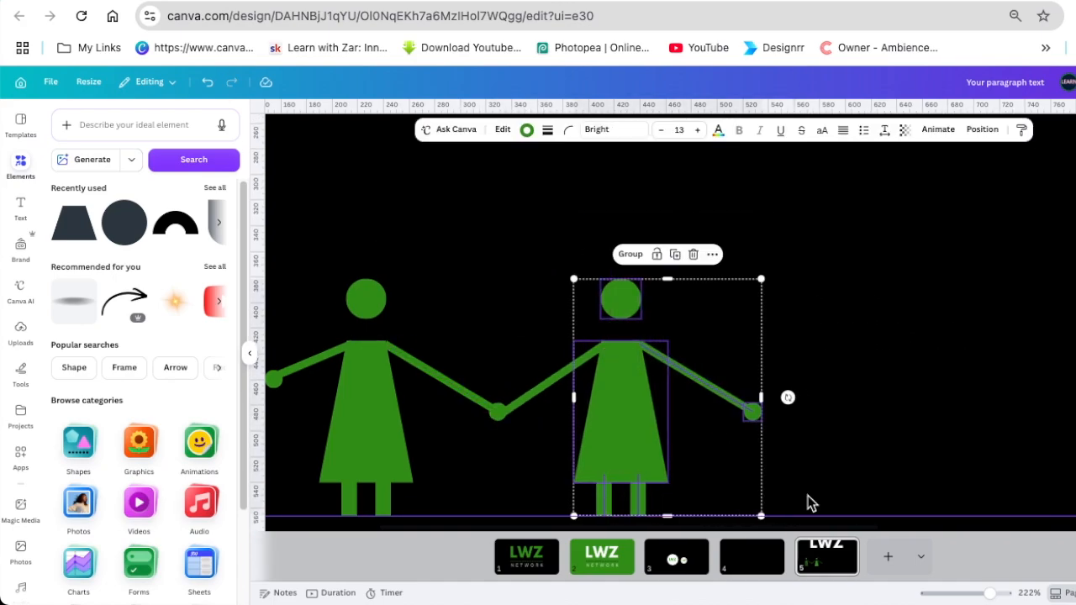
Step: Duplicate the second figure with its connecting arm and join the copy to the chain as the next figure
drag(991, 594, 969, 594)
drag(574, 397, 577, 396)
drag(595, 329, 675, 439)
drag(643, 399, 694, 435)
key(ctrl+d)
drag(570, 297, 887, 405)
drag(862, 346, 572, 416)
drag(715, 218, 715, 271)
drag(797, 294, 819, 160)
Step: Duplicate the joined figures repeatedly and line the copies up end to end to lengthen the hand-holding chain
drag(970, 594, 975, 594)
drag(451, 341, 593, 453)
key(ctrl+d)
drag(469, 355, 637, 458)
key(ctrl+d)
drag(551, 462, 704, 456)
key(ctrl+d)
key(ctrl+d)
Step: Fit the chain of figures just beneath the LWZ text across the lettering's full width, and select the text and figures together
scroll(760, 500, down, 5)
drag(551, 362, 897, 460)
drag(740, 418, 739, 377)
scroll(795, 340, up, 5)
drag(984, 594, 969, 593)
drag(1007, 370, 817, 362)
drag(662, 362, 736, 332)
drag(969, 593, 985, 593)
drag(375, 344, 497, 341)
drag(984, 594, 966, 593)
drag(745, 200, 746, 297)
drag(532, 204, 840, 404)
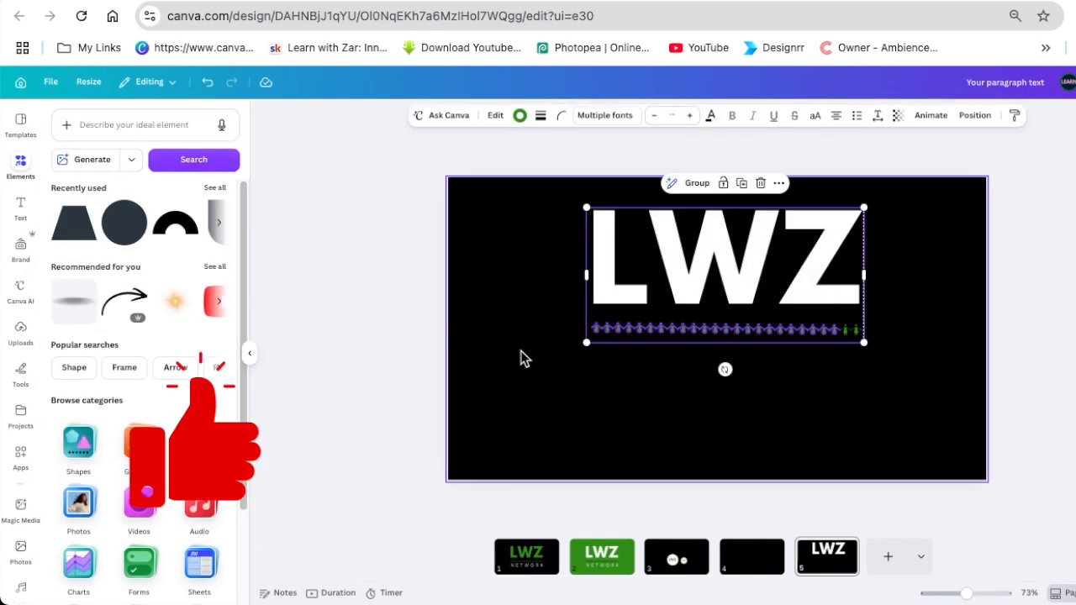
Step: Centre the LWZ text and figures on page 5, and place a copy of page 2's NETWORK text just beneath the figures
drag(535, 185, 894, 420)
drag(816, 264, 800, 268)
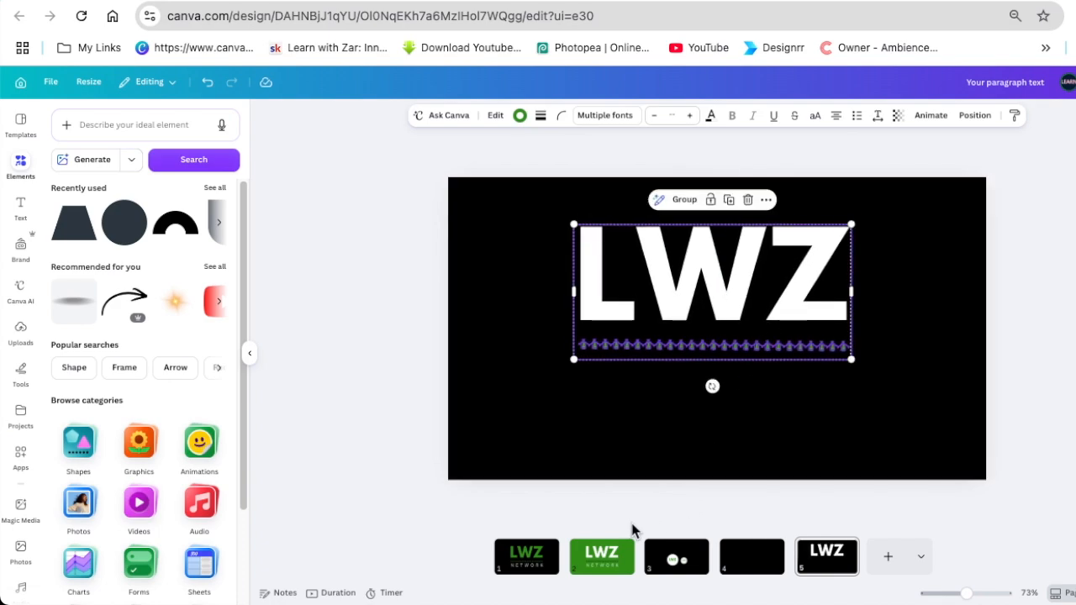
click(602, 559)
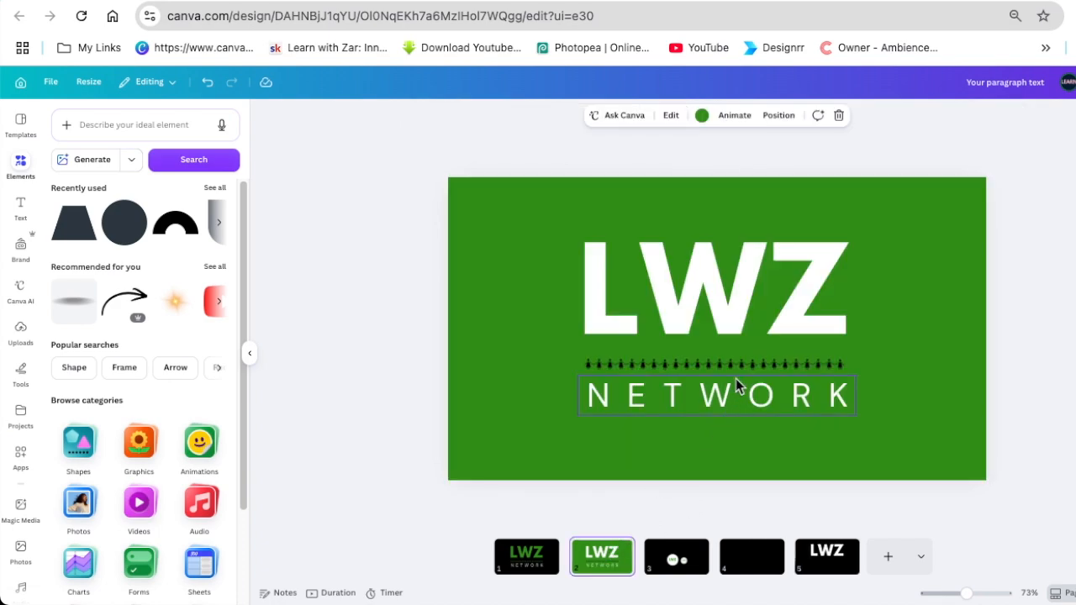
click(736, 385)
click(765, 357)
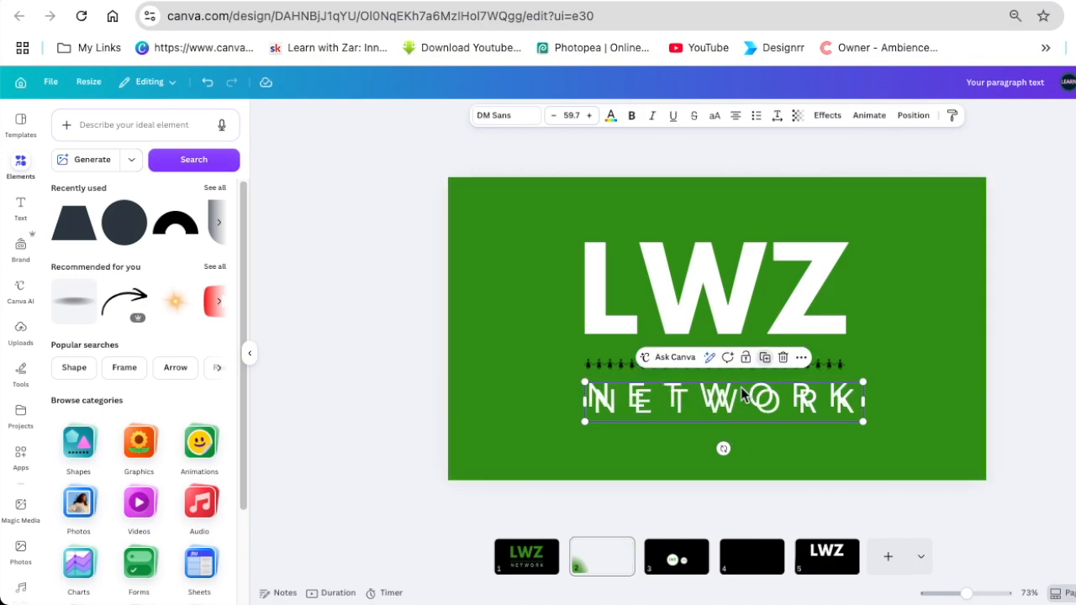
drag(732, 428, 810, 563)
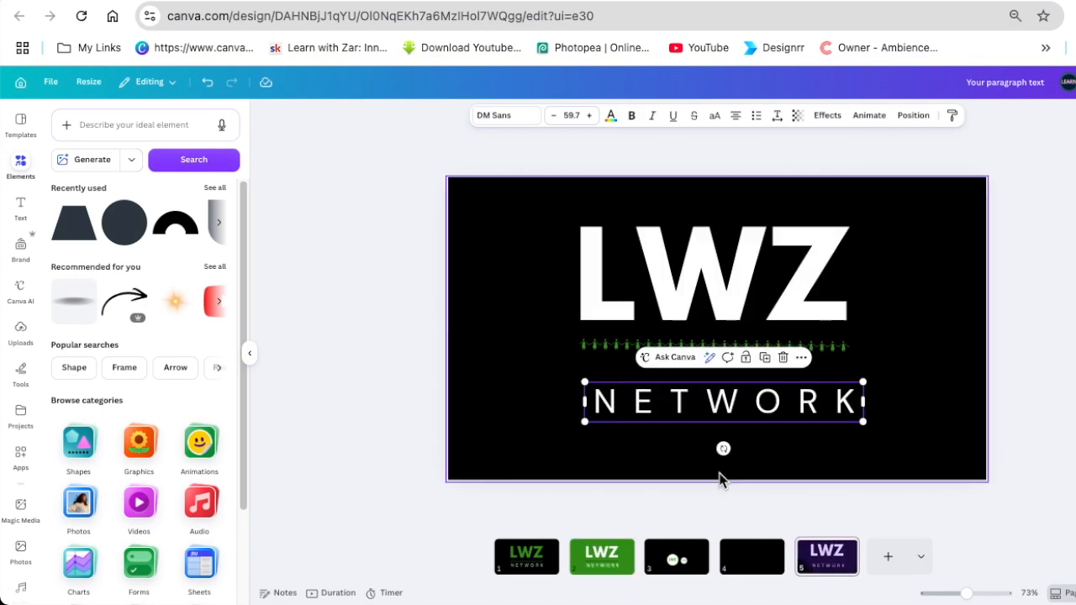
drag(735, 418, 734, 397)
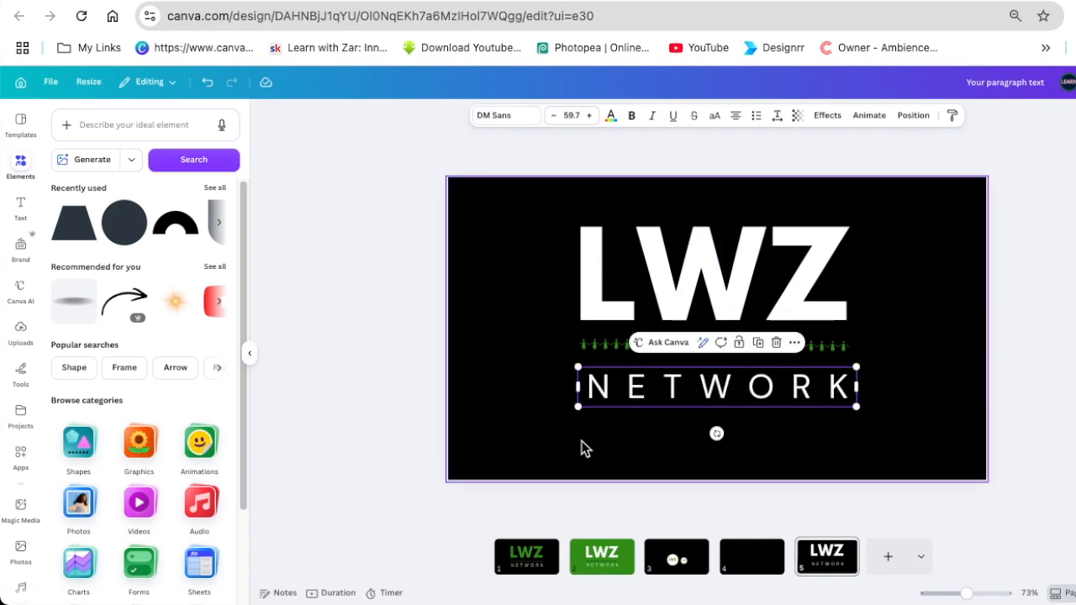
Step: Recolour the LWZ text on page 5 in the design's green
click(593, 267)
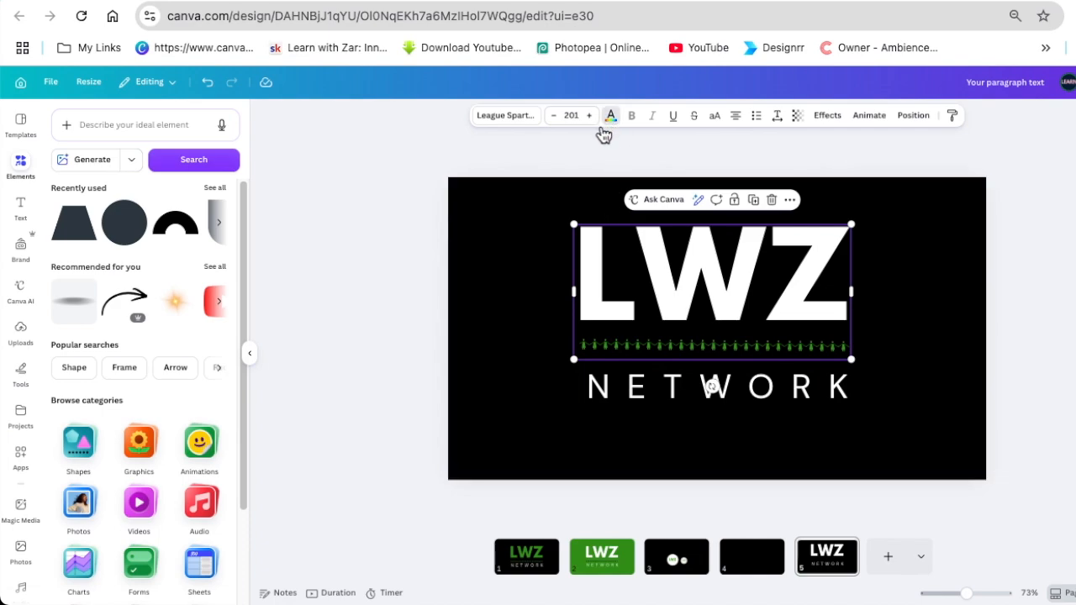
click(113, 199)
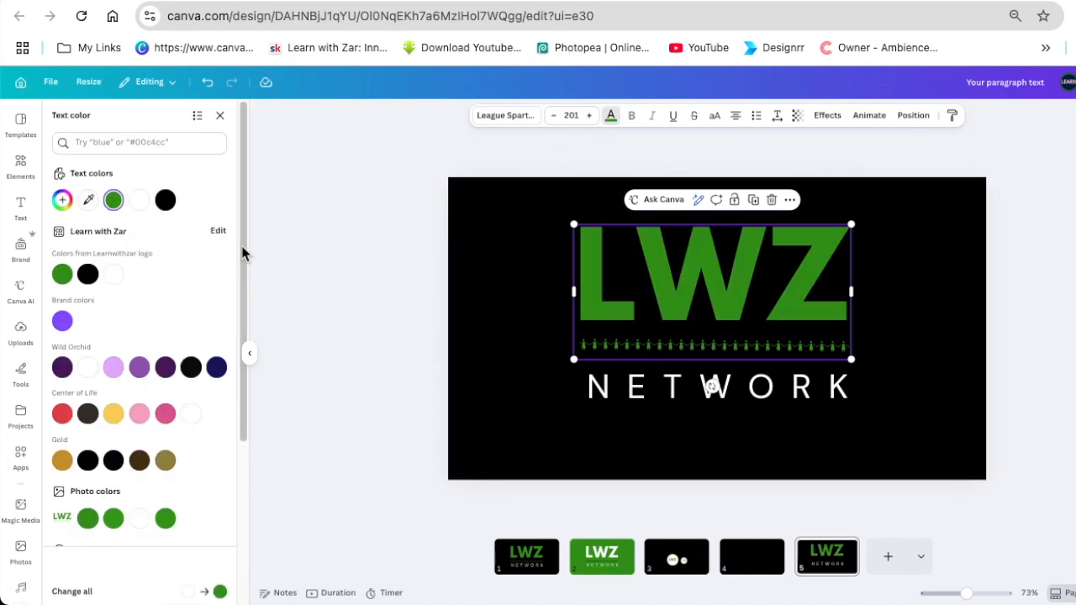
click(516, 401)
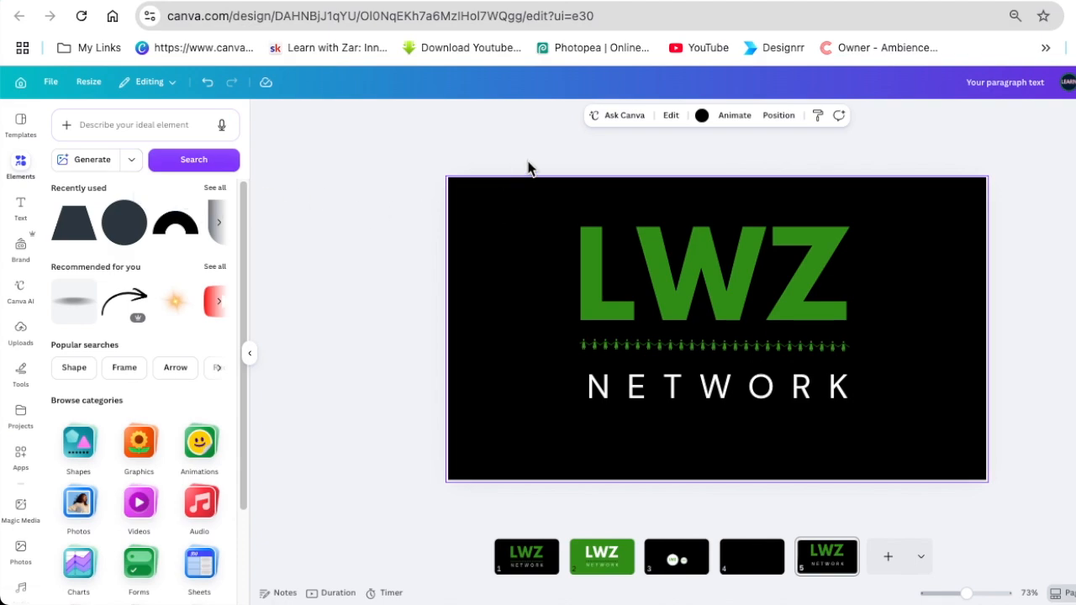
Step: Apply the "Colors from Learnwithzar logo" brand palette to page 5 and shuffle it until the background is white
click(703, 118)
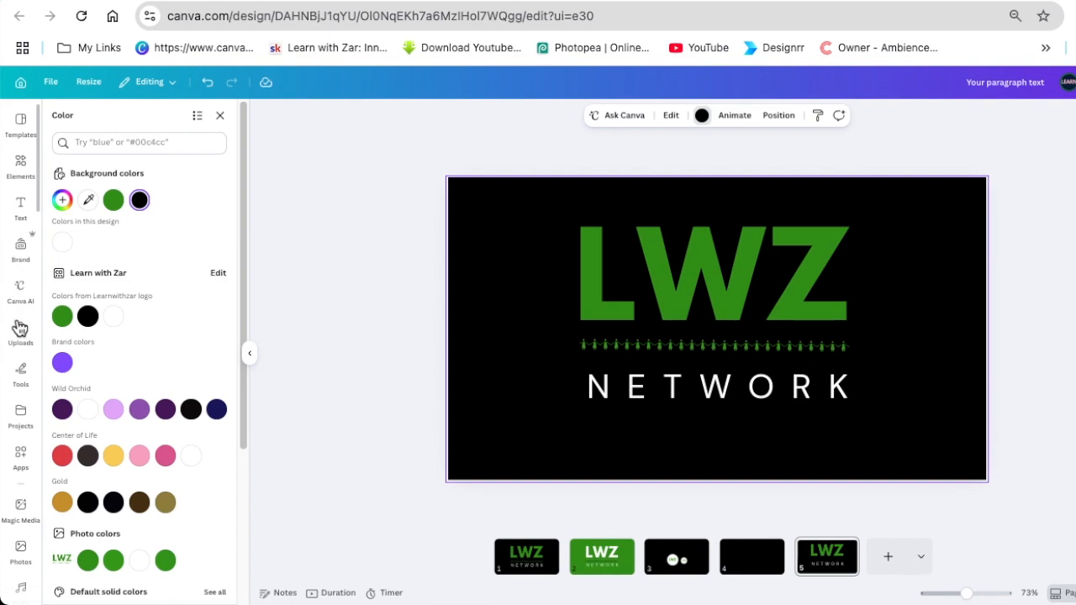
click(20, 264)
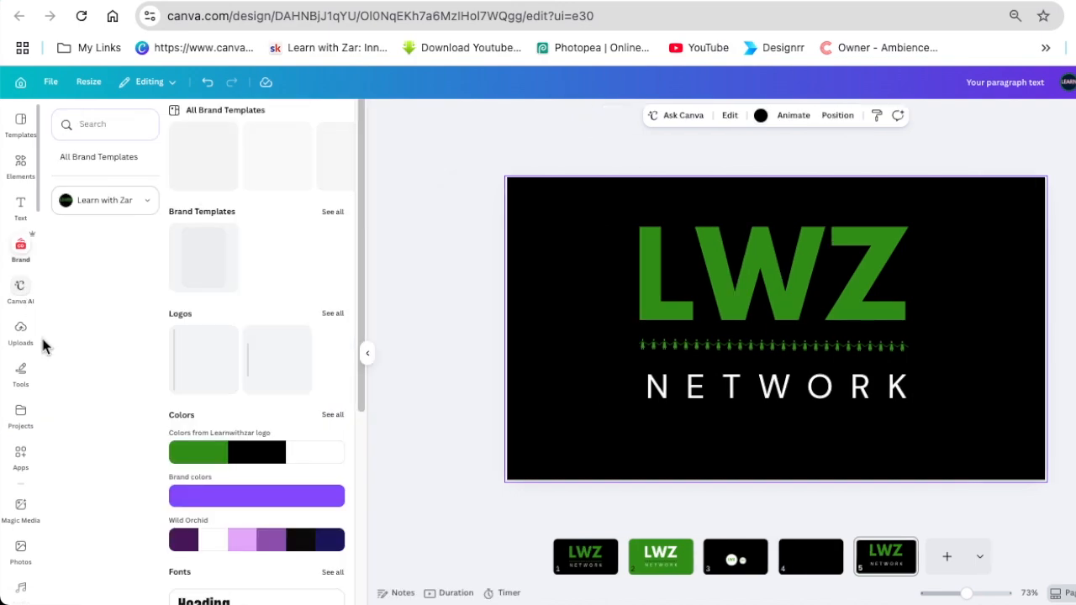
click(257, 457)
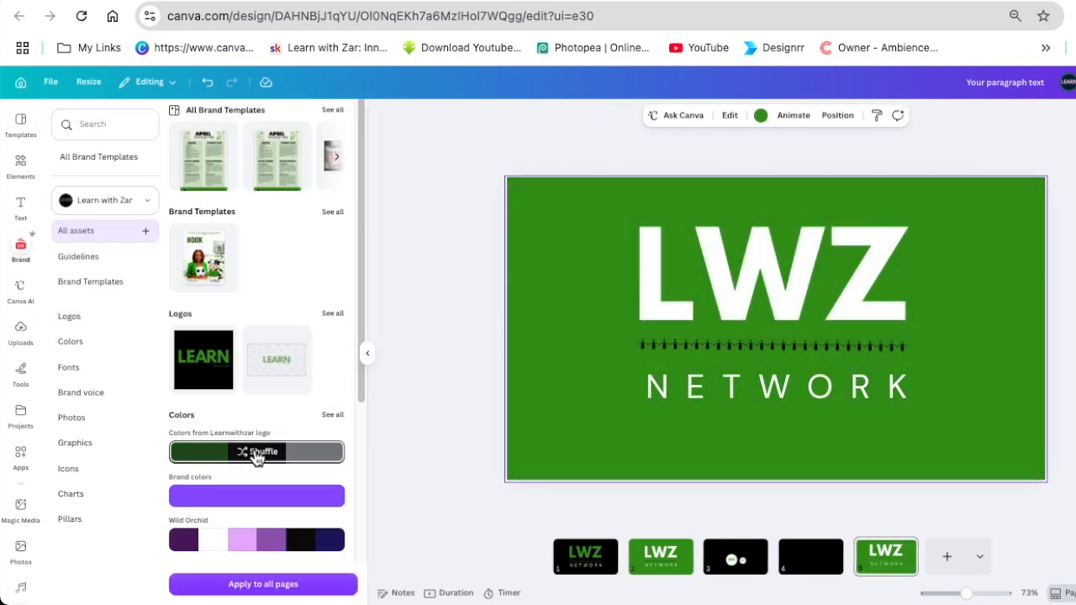
click(257, 457)
click(257, 456)
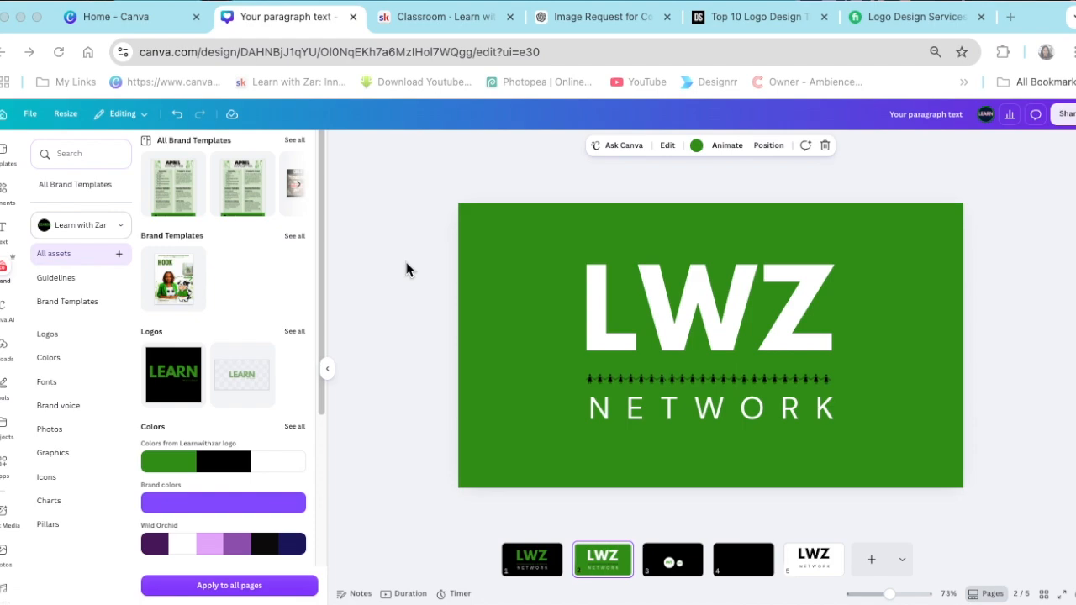
Step: Switch to the Digital Synopsis article on 2026 logo design trends, review its logo examples, and return to the Canva logo design
click(749, 20)
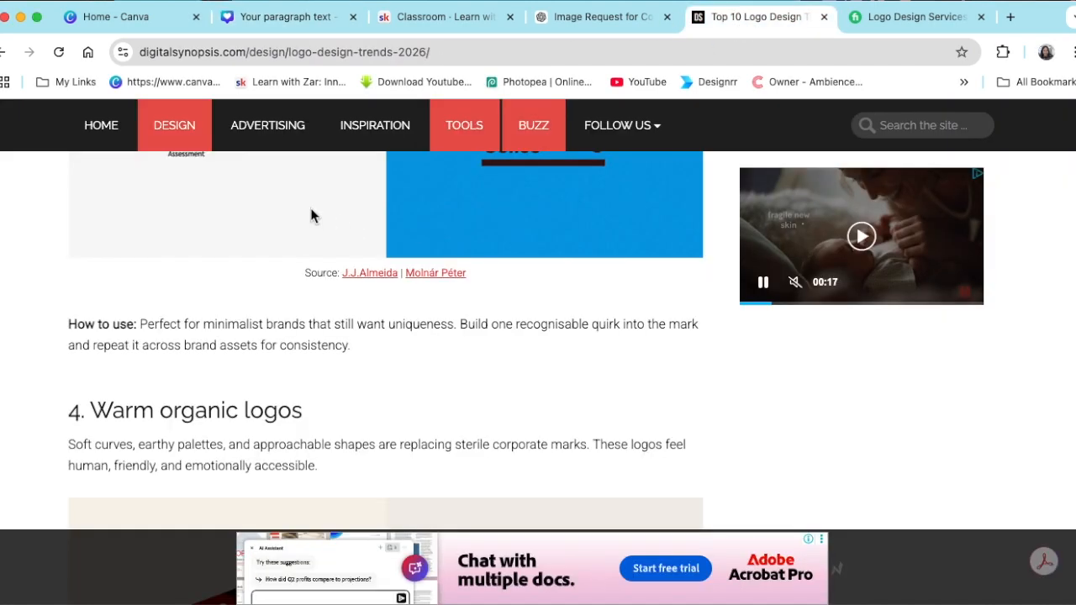
scroll(246, 299, up, 3)
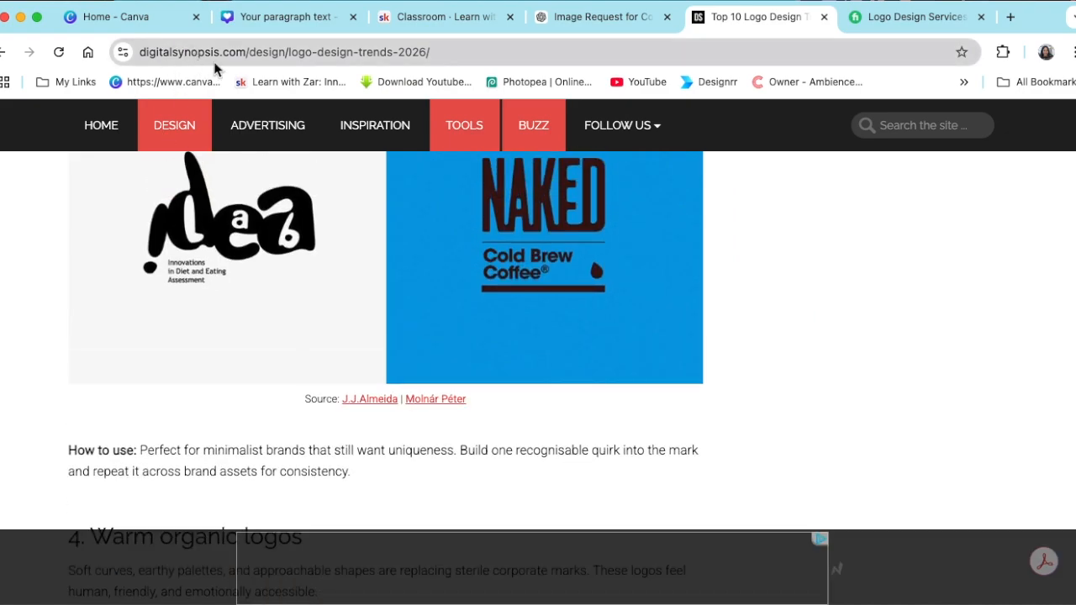
scroll(315, 244, up, 3)
scroll(353, 256, up, 5)
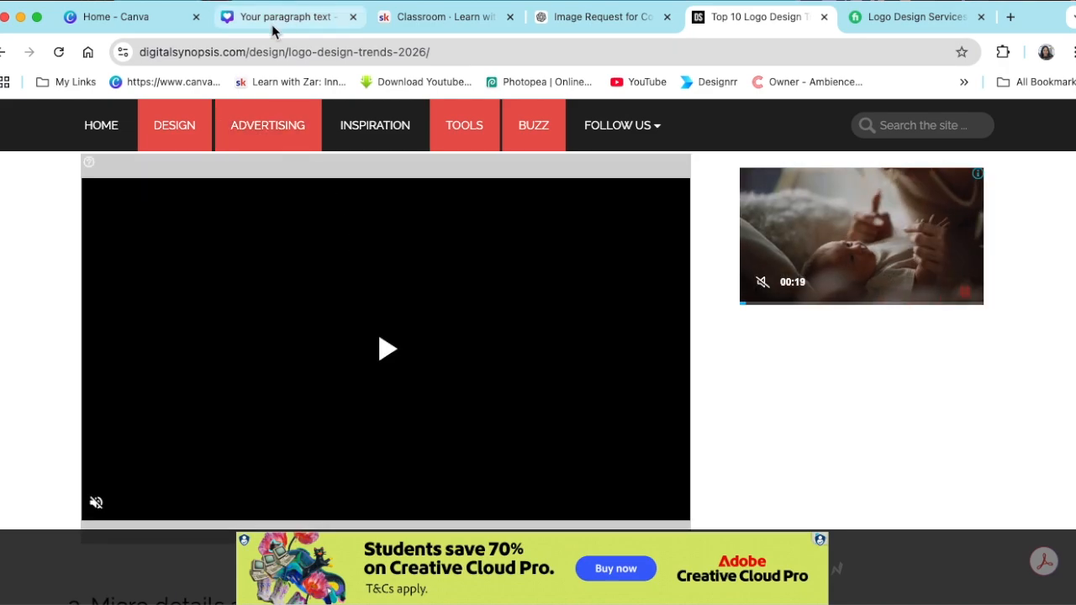
click(272, 18)
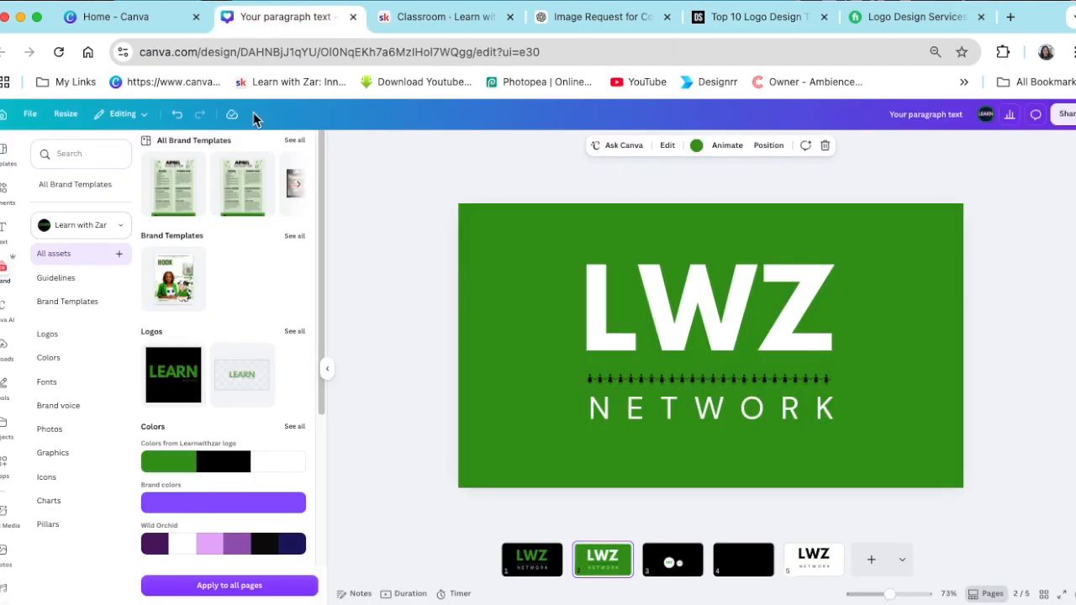
Step: Switch to the Canva home page, start creating a new design, and search the design types for "o"
click(143, 17)
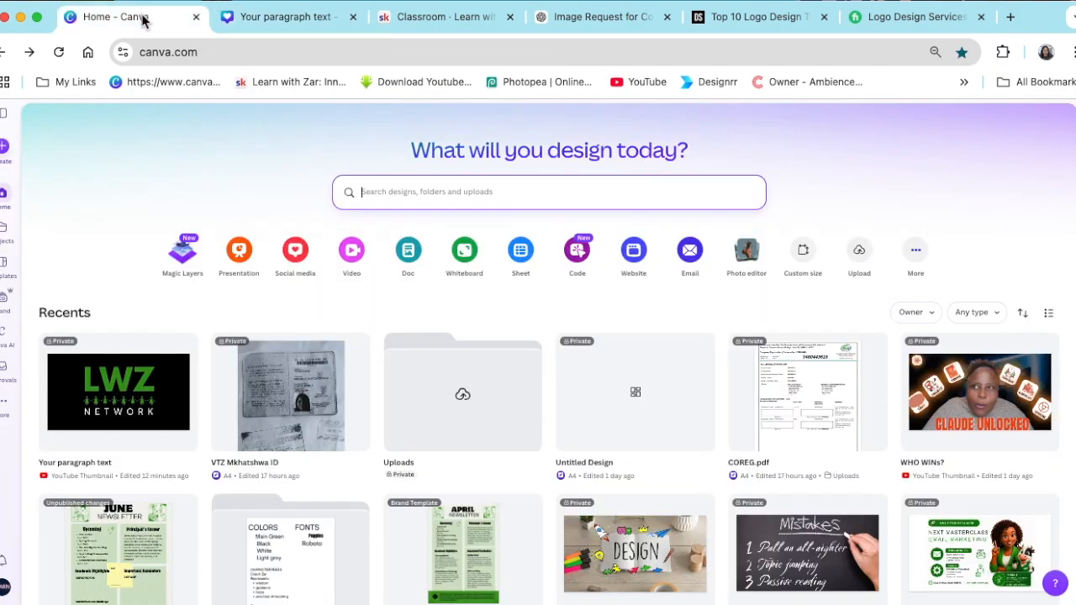
click(2, 151)
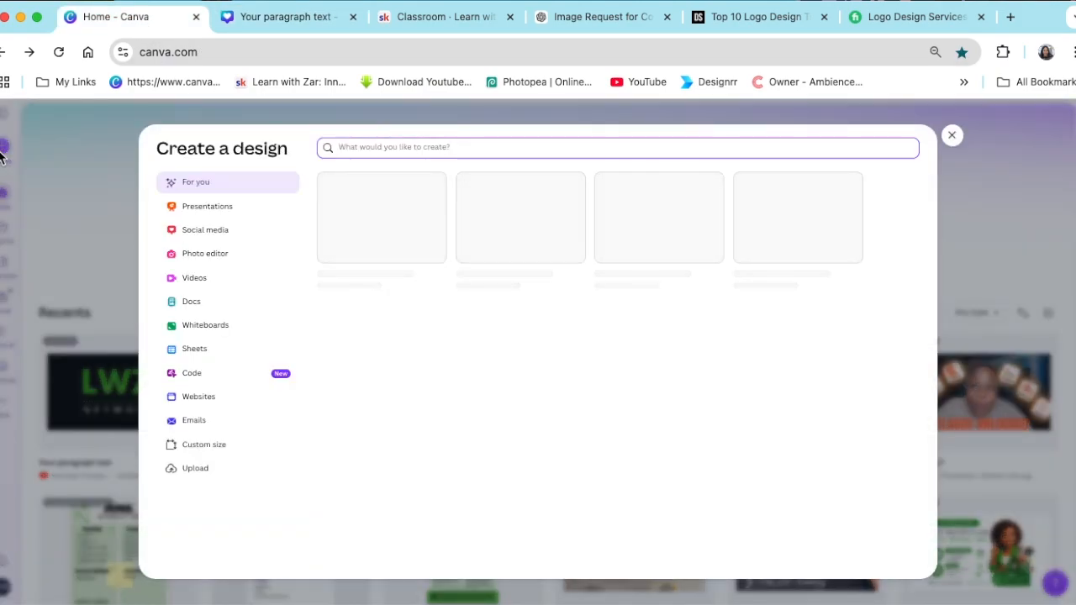
text(o)
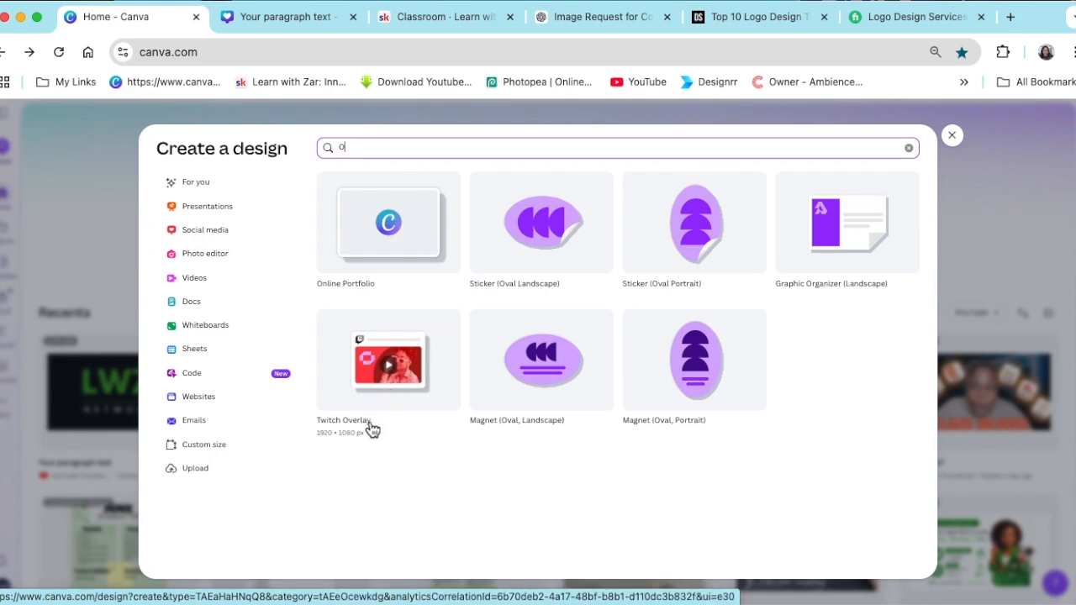
Step: Switch to the Fiverr results for logo design and examine the sellers' sample logos, ratings and starting prices
click(884, 30)
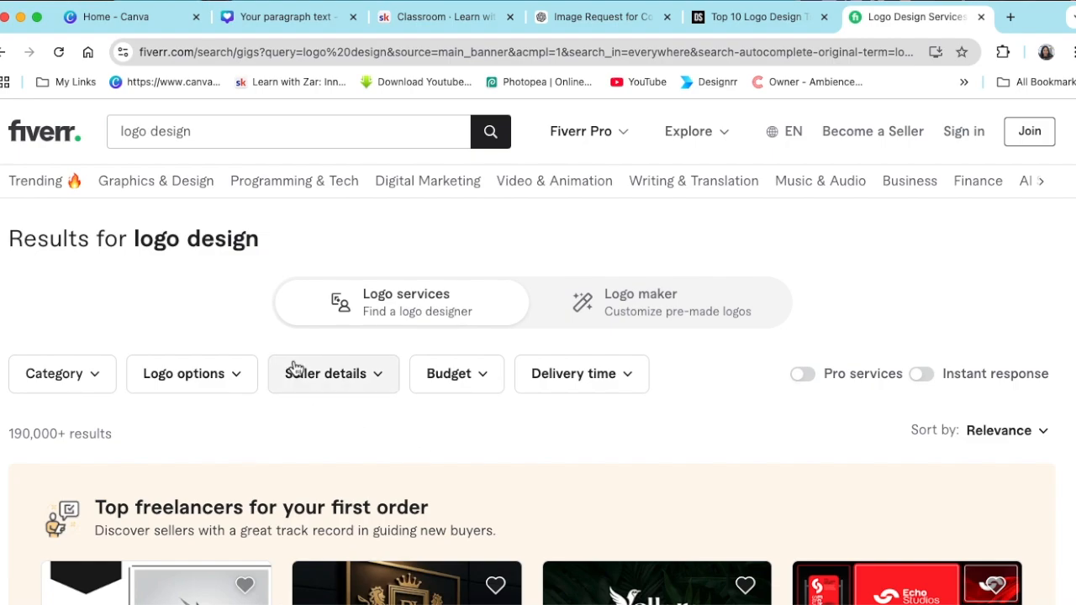
scroll(296, 362, down, 5)
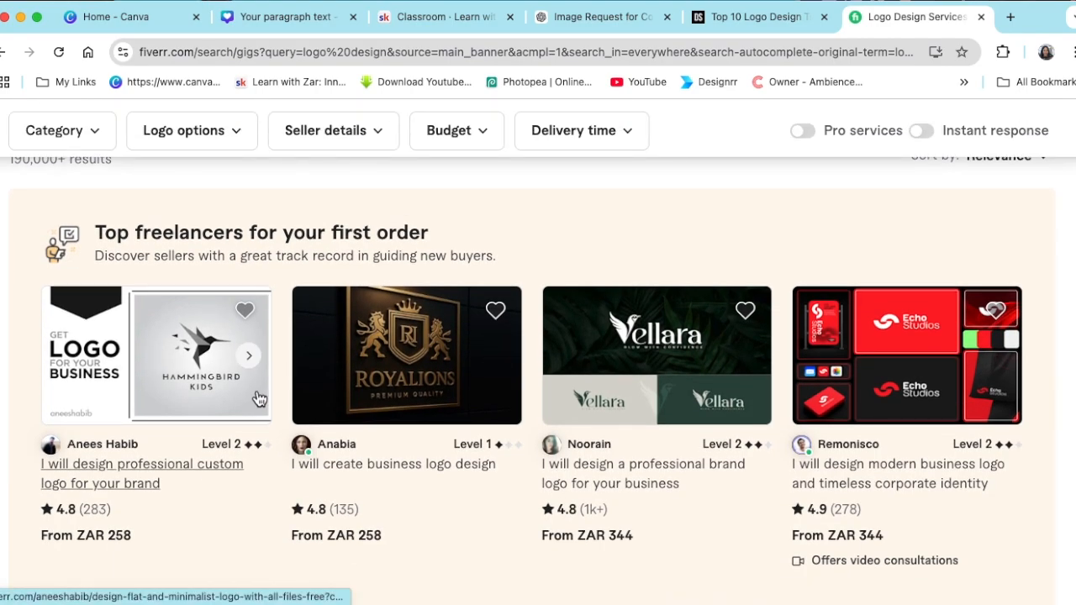
scroll(225, 510, down, 2)
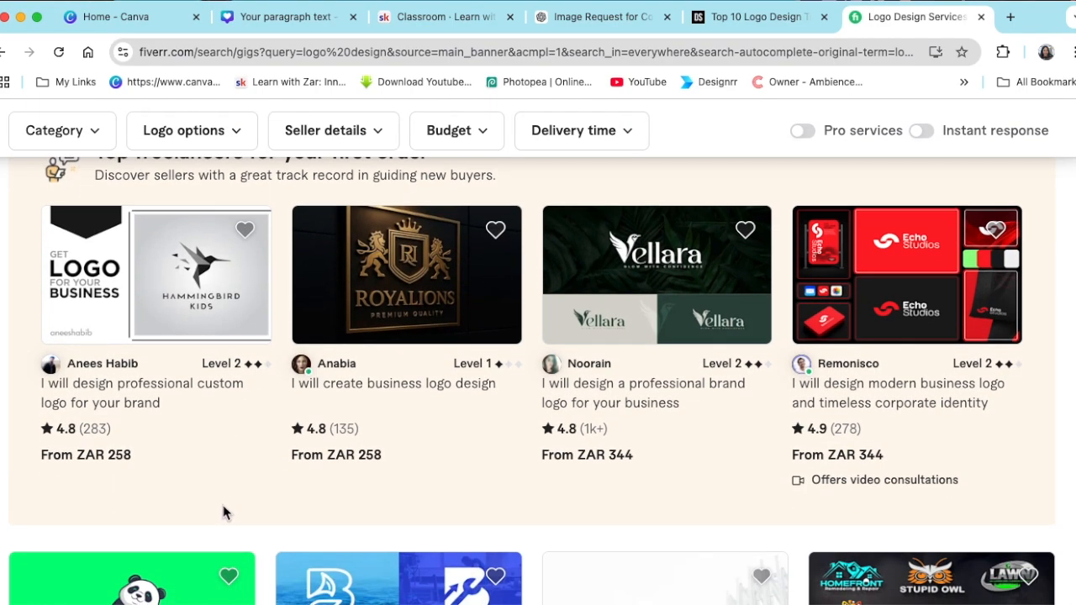
scroll(210, 487, down, 2)
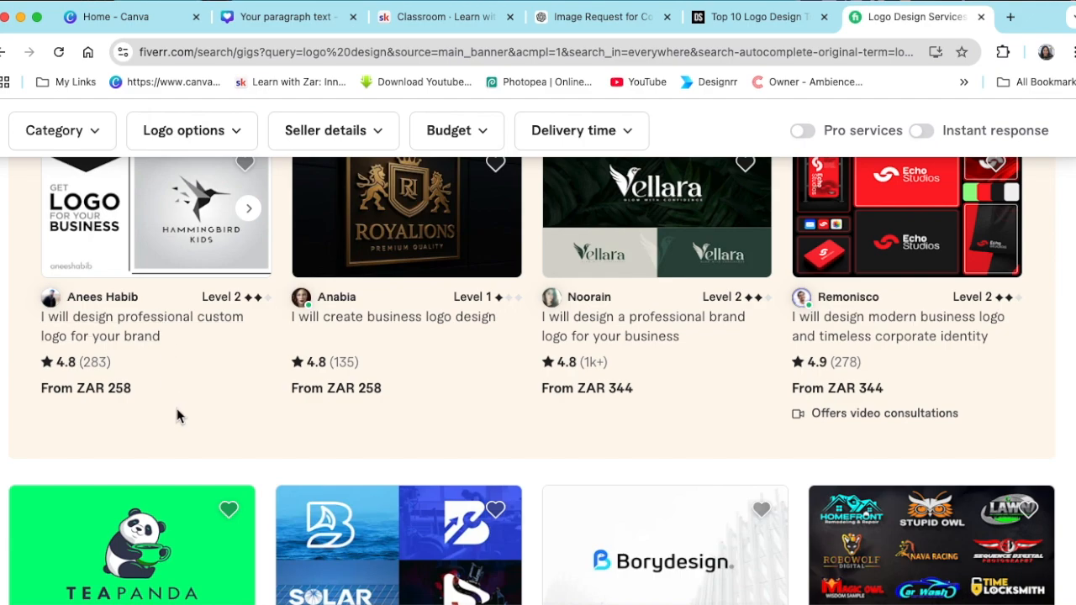
scroll(468, 444, down, 3)
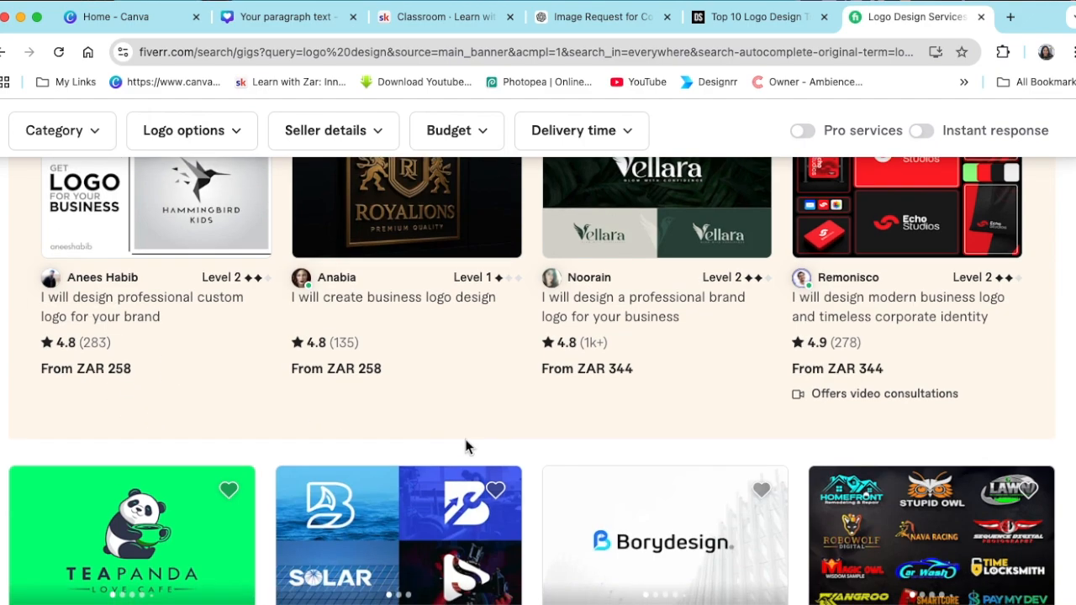
scroll(160, 416, down, 1)
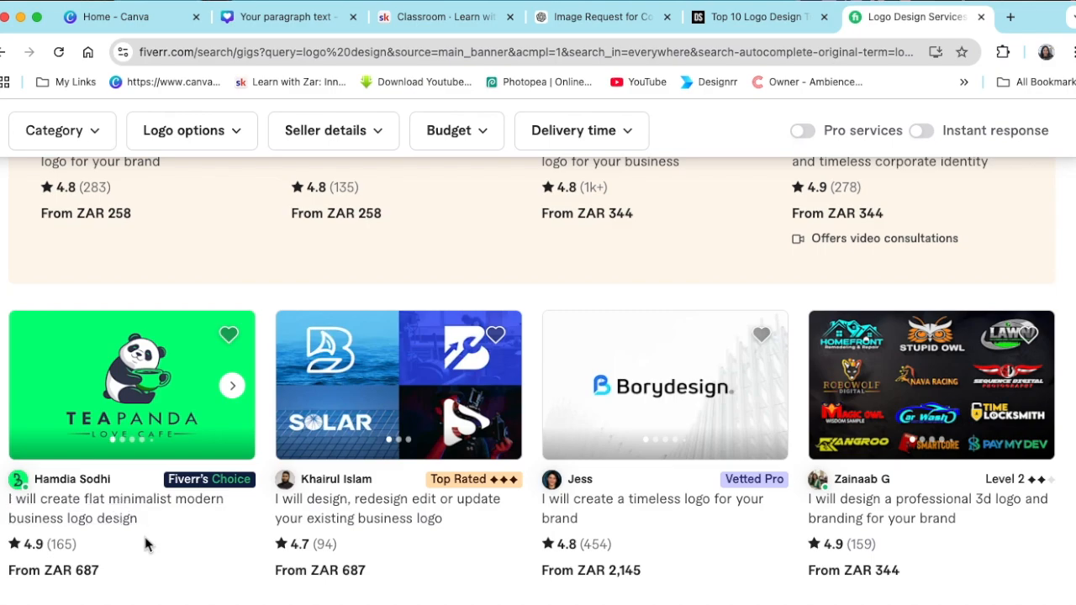
scroll(145, 545, down, 2)
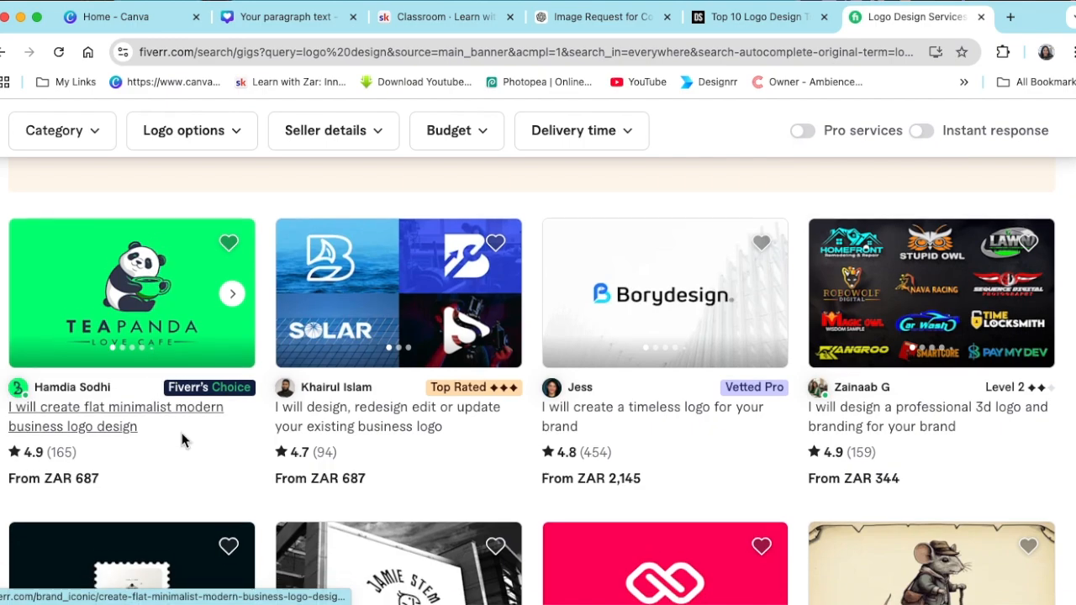
scroll(184, 441, down, 2)
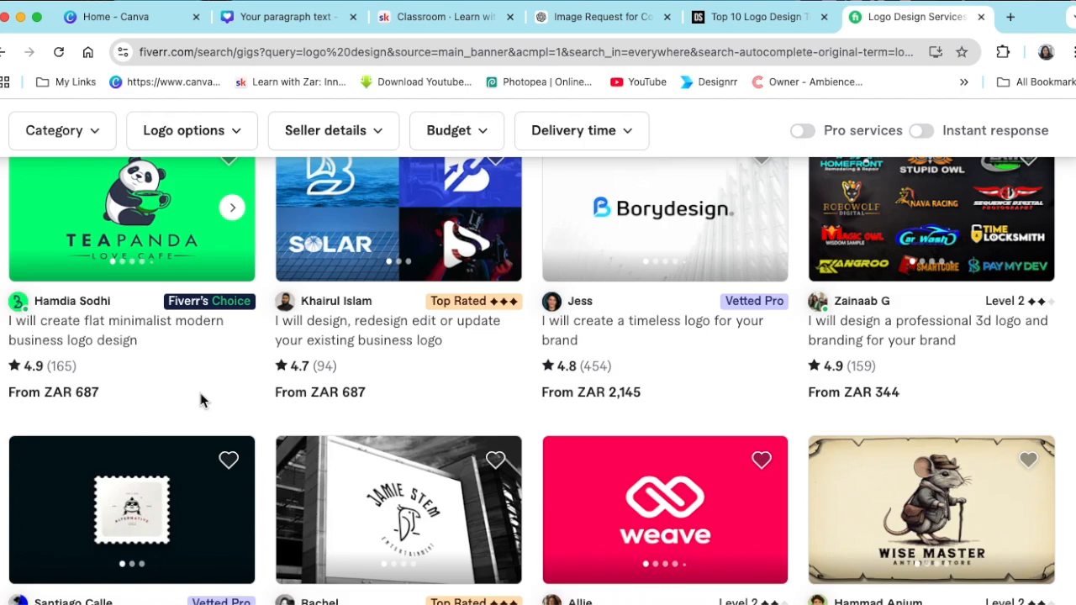
Step: Open logoai.com/design/animated-logo in a new browser tab and look through the "Logo Intro" ideas on the site's logo intro maker page
key(super+t)
text(LOGO)
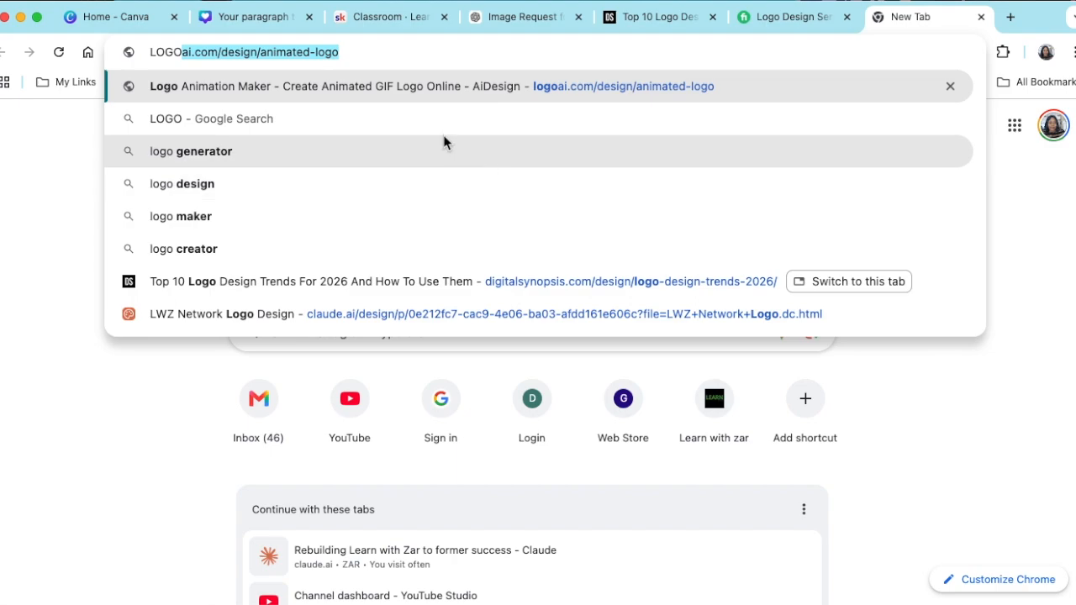
key(Return)
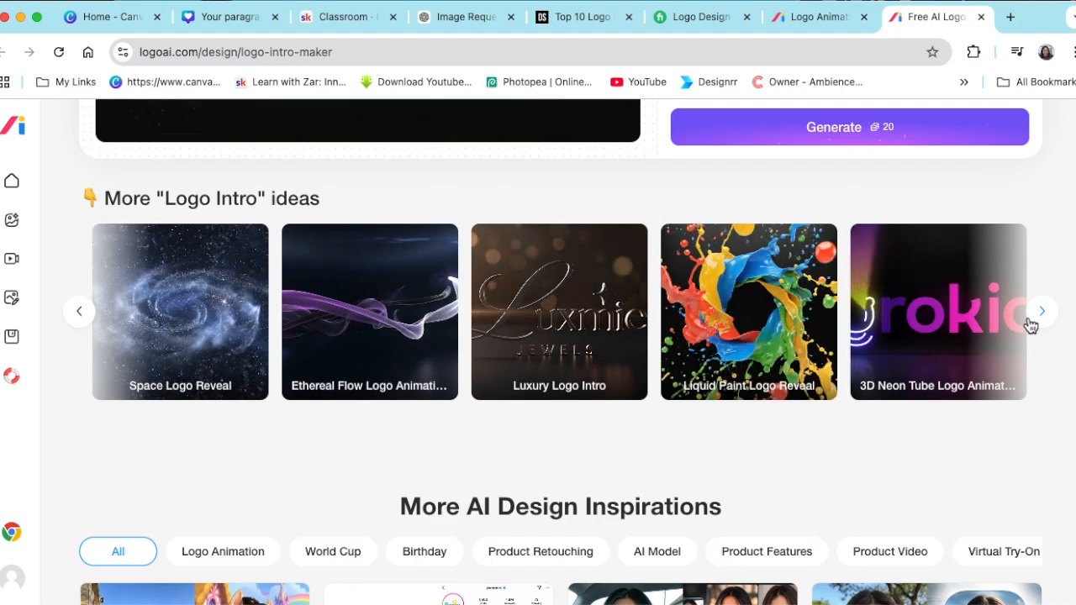
click(1040, 316)
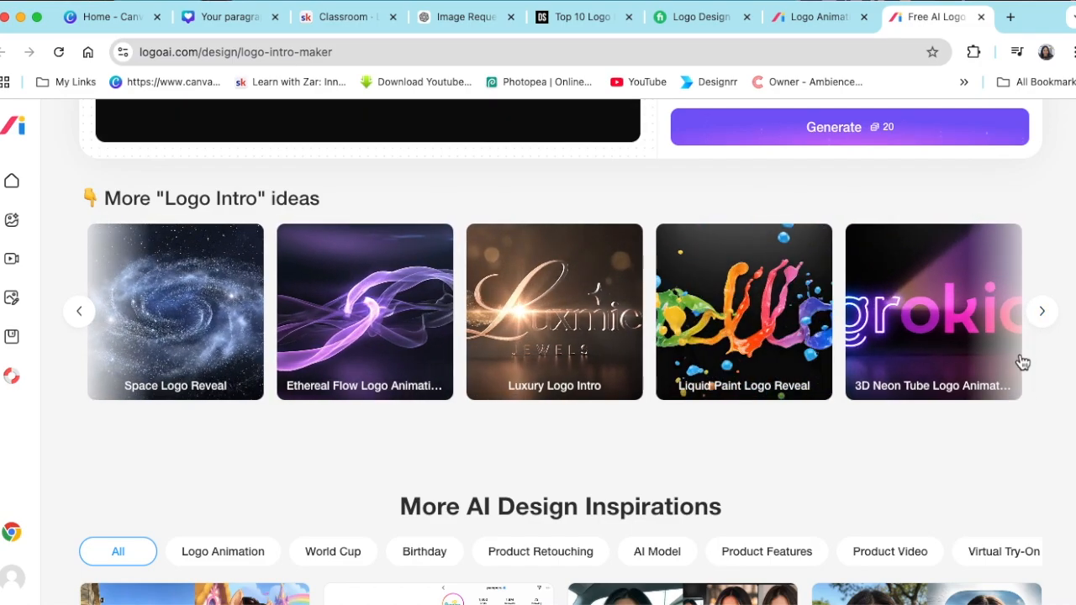